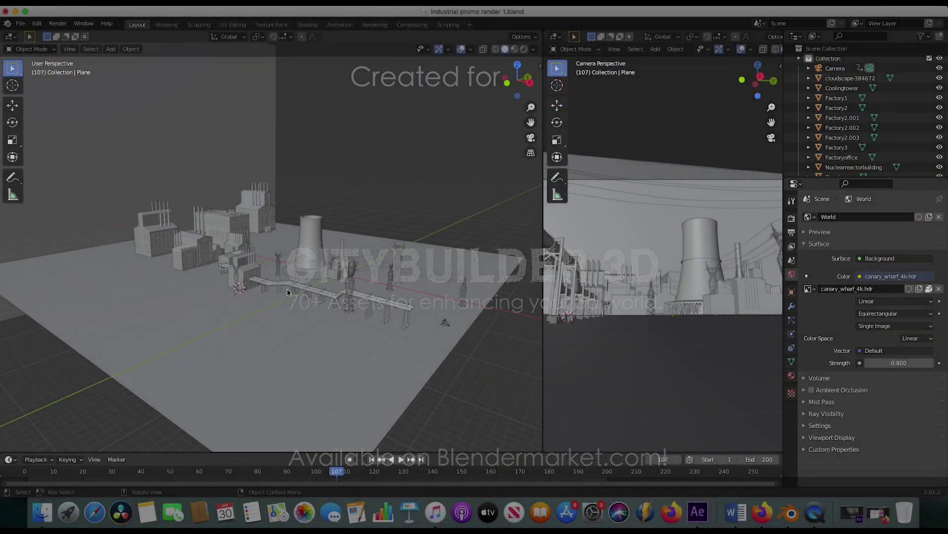
# Step: Select the cloudscape backdrop plane behind the factories and switch the main viewport to Rendered shading
pyautogui.hscroll(10, 287, 288)
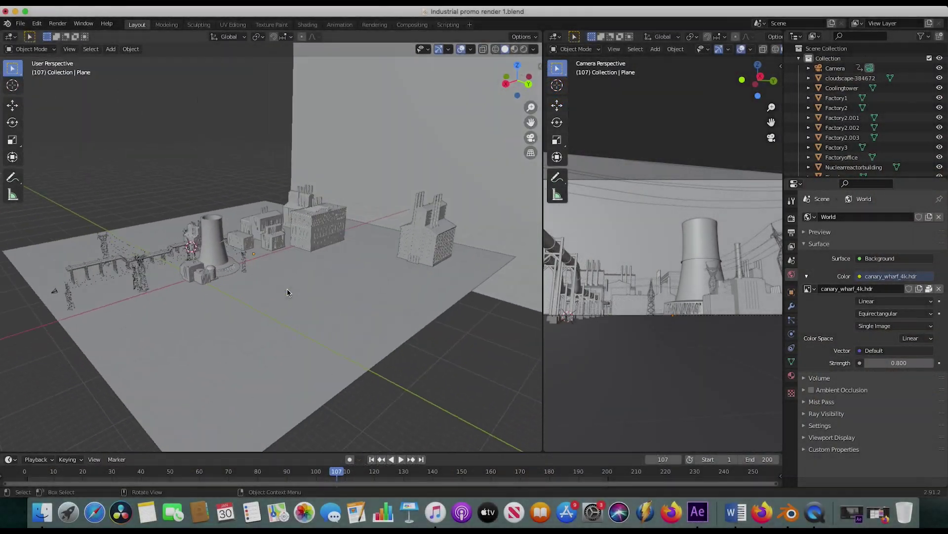
pyautogui.hscroll(5, 288, 291)
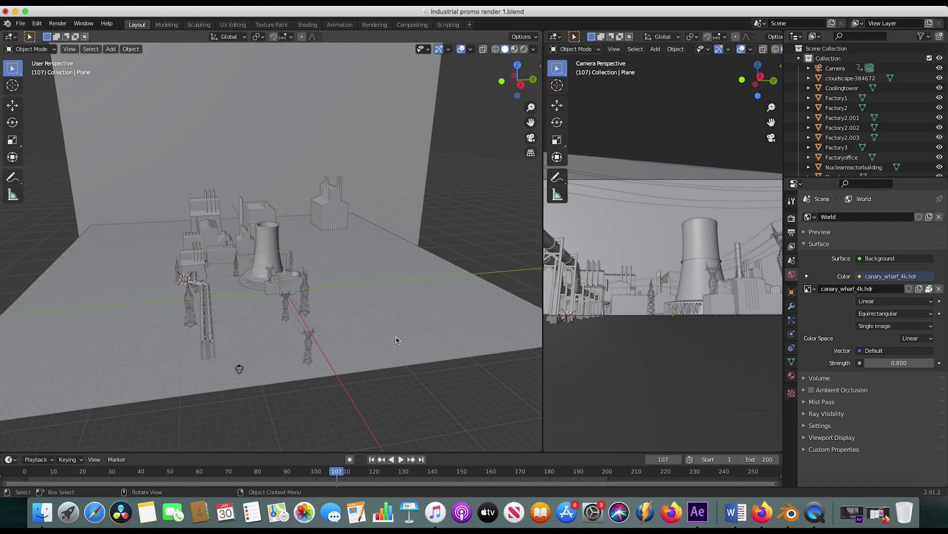
pyautogui.hscroll(15, 340, 240)
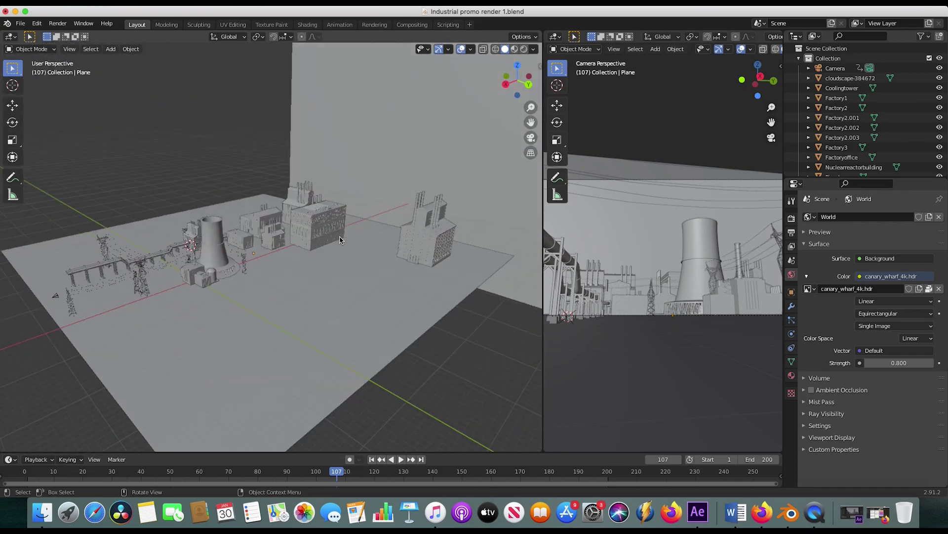
pyautogui.hscroll(15, 340, 241)
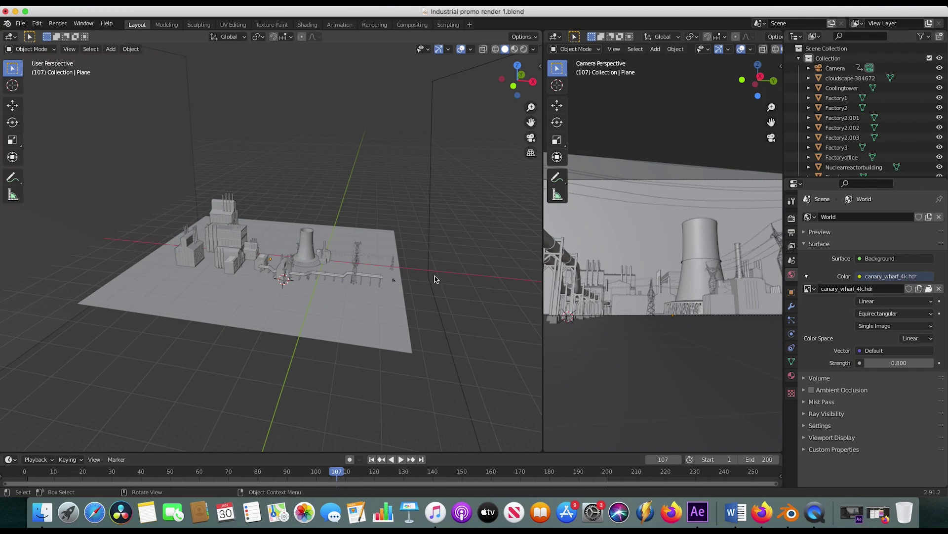
pyautogui.hscroll(8, 193, 222)
pyautogui.click(225, 191)
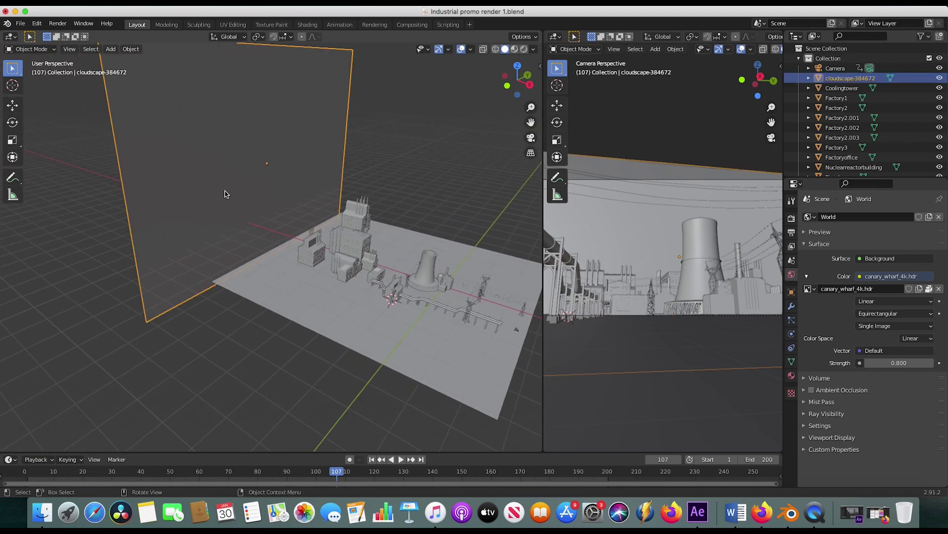
pyautogui.press('z')
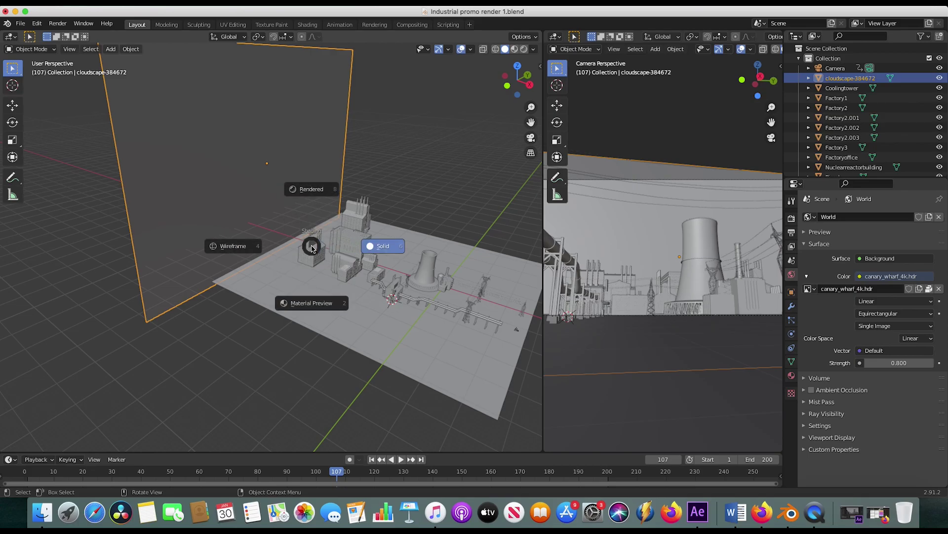
pyautogui.click(307, 193)
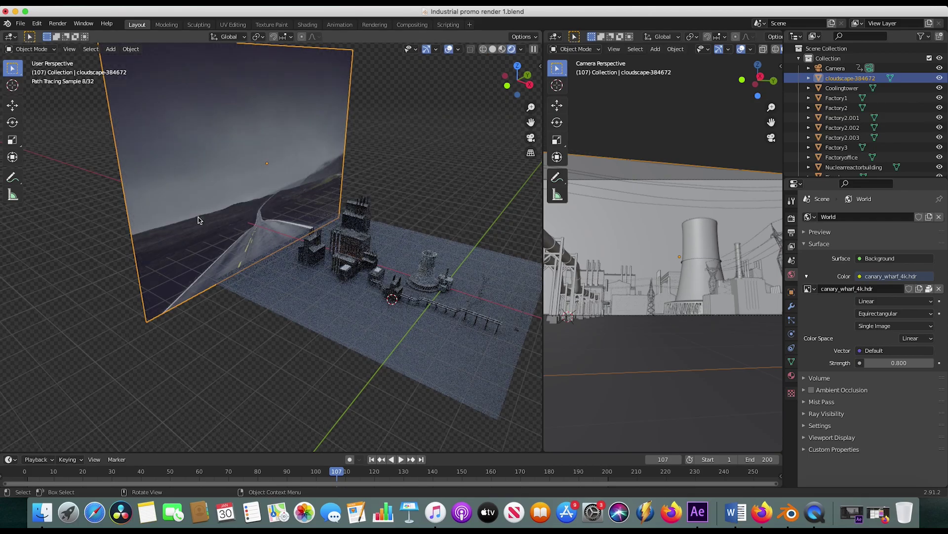
# Step: View the rendered scene through the scene camera in the main viewport
pyautogui.hscroll(10, 280, 230)
pyautogui.hscroll(-10, 280, 231)
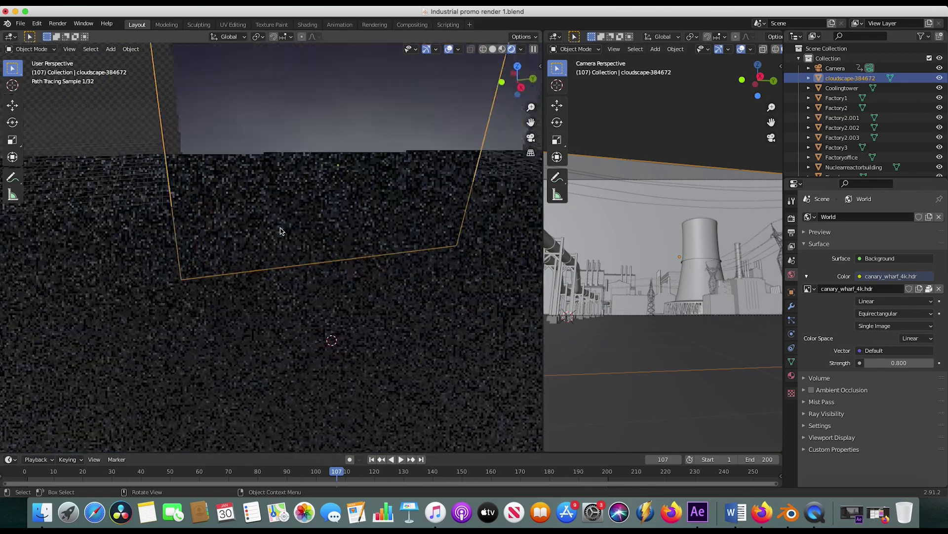
pyautogui.hscroll(-5, 242, 173)
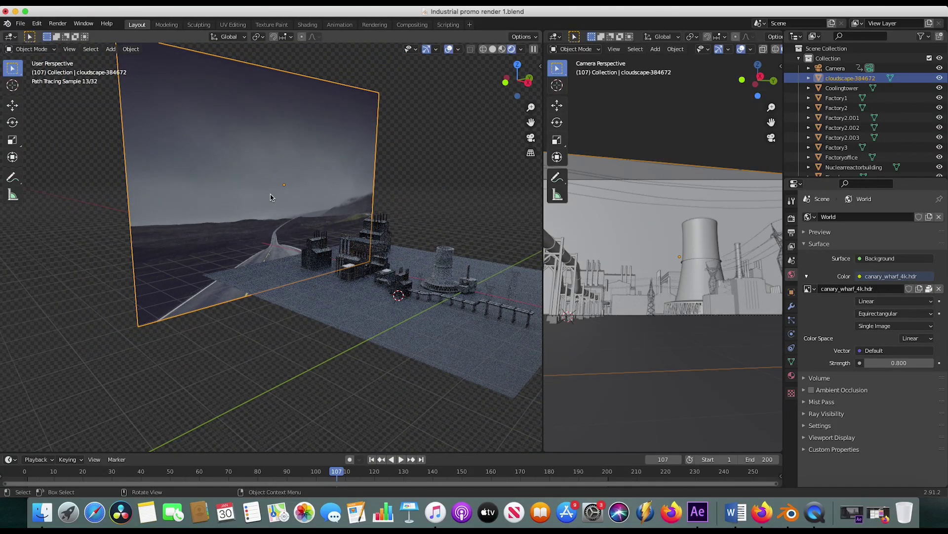
pyautogui.click(69, 49)
pyautogui.moveTo(118, 163)
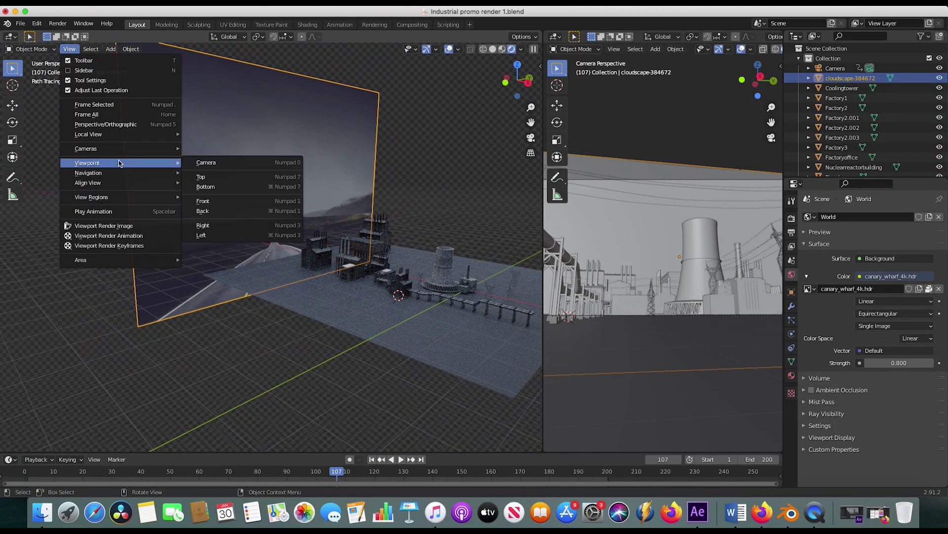
pyautogui.click(207, 162)
pyautogui.click(412, 328)
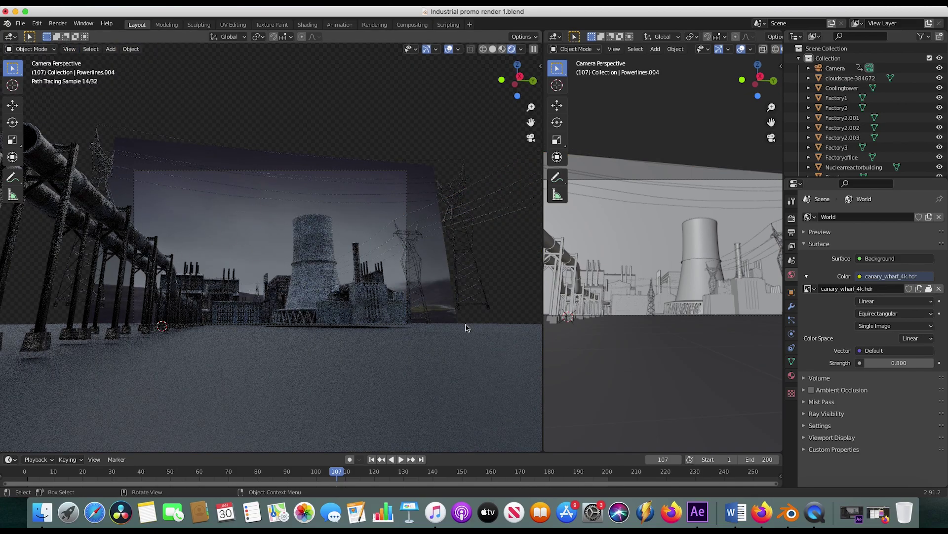
# Step: Inspect the large planes on both sides of the factory scene and select the cloudscape backdrop
pyautogui.moveTo(228, 328); pyautogui.dragTo(328, 271, button='middle')
pyautogui.moveTo(288, 300)
pyautogui.mouseDown(button='middle')
pyautogui.moveTo(413, 214)
pyautogui.moveTo(446, 235)
pyautogui.mouseUp(button='middle')
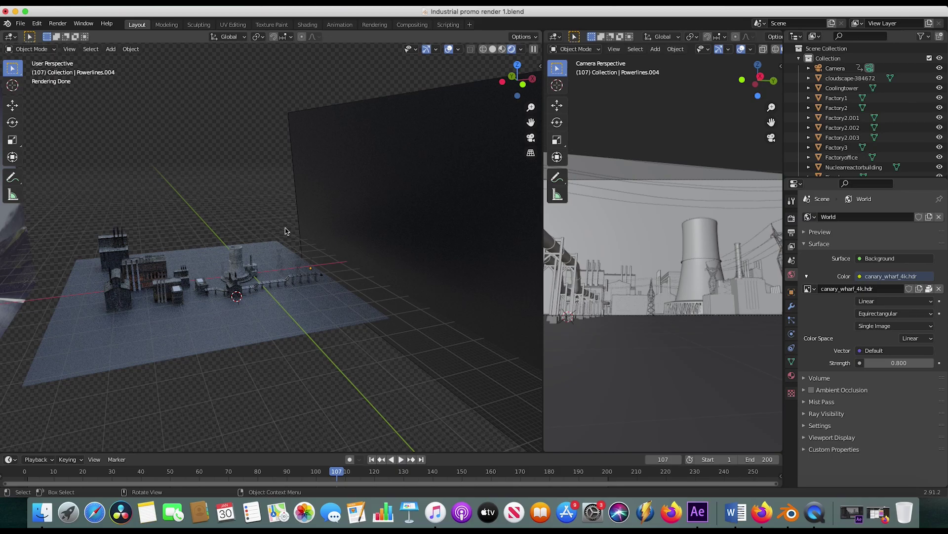
pyautogui.moveTo(280, 271)
pyautogui.mouseDown(button='middle')
pyautogui.moveTo(297, 278)
pyautogui.moveTo(394, 254)
pyautogui.moveTo(286, 237)
pyautogui.moveTo(426, 229)
pyautogui.mouseUp(button='middle')
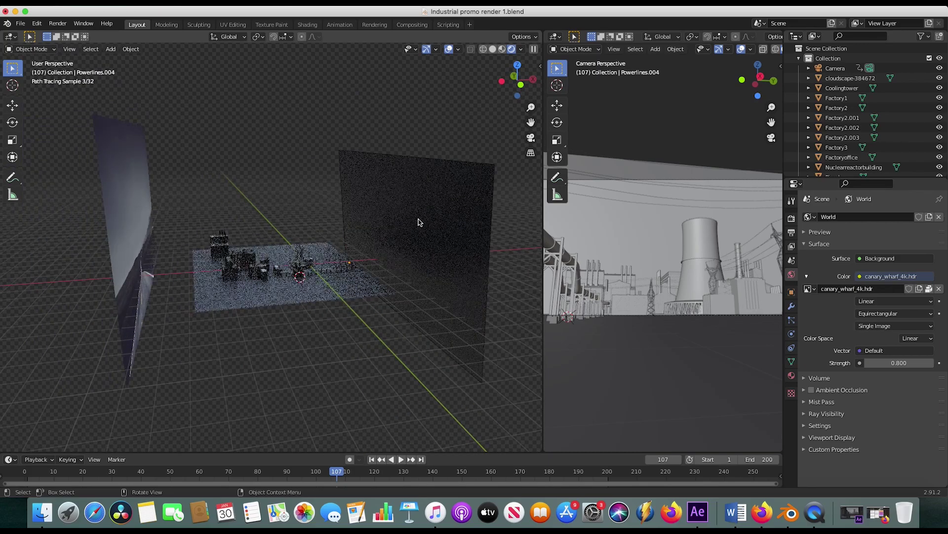
pyautogui.moveTo(326, 267)
pyautogui.mouseDown(button='middle')
pyautogui.moveTo(262, 206)
pyautogui.moveTo(117, 237)
pyautogui.mouseUp(button='middle')
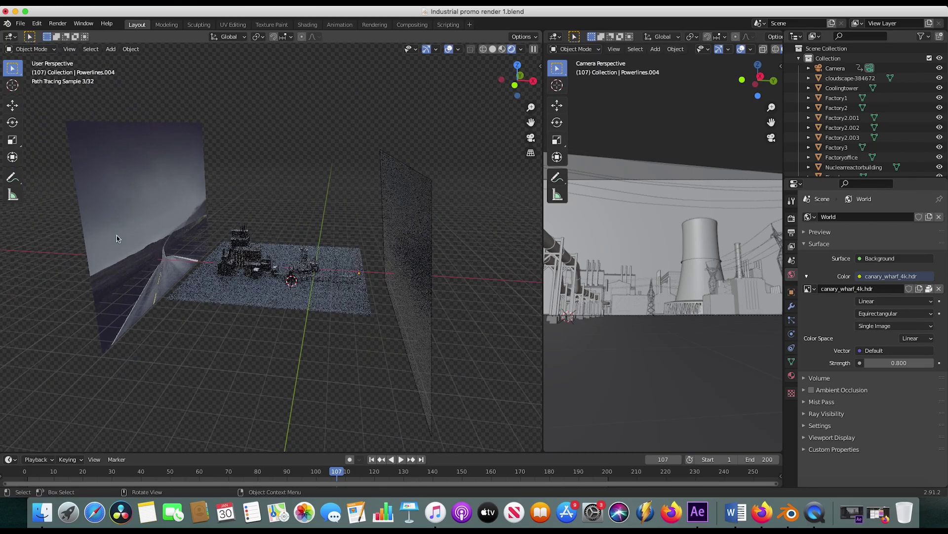
pyautogui.click(137, 203)
pyautogui.moveTo(151, 197); pyautogui.dragTo(165, 263, button='middle')
pyautogui.scroll(5, 167, 262)
# Step: Show where files can be imported, with the cloudscape backdrop still selected
pyautogui.click(20, 23)
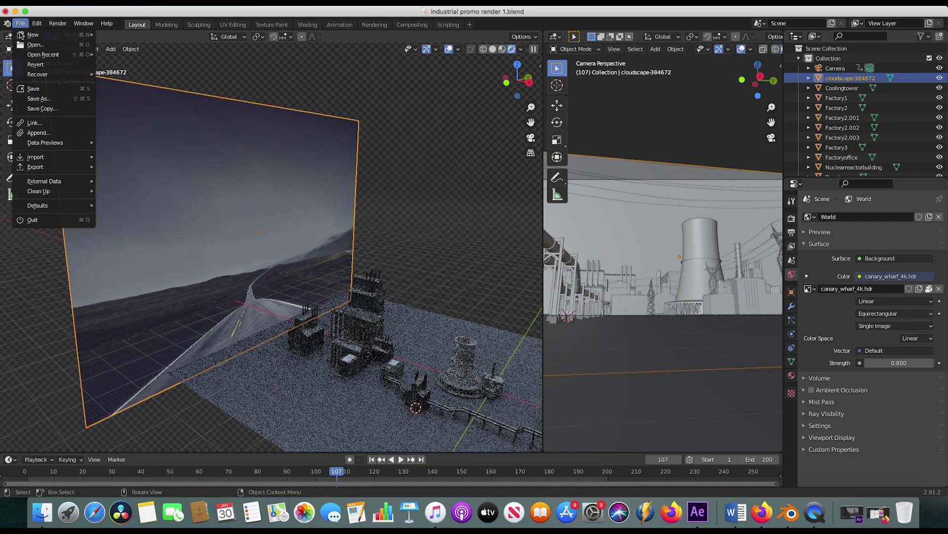
pyautogui.moveTo(40, 157)
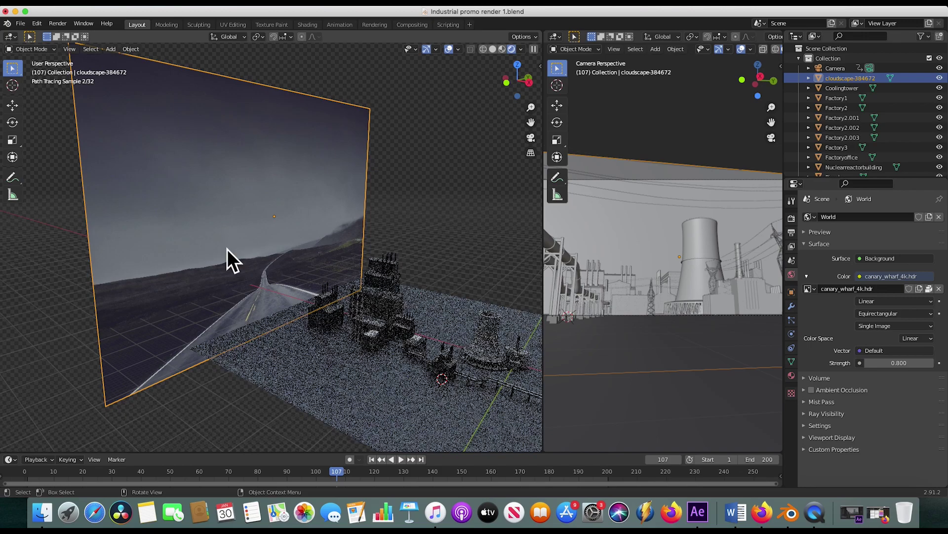
pyautogui.moveTo(148, 370); pyautogui.dragTo(190, 222, button='middle')
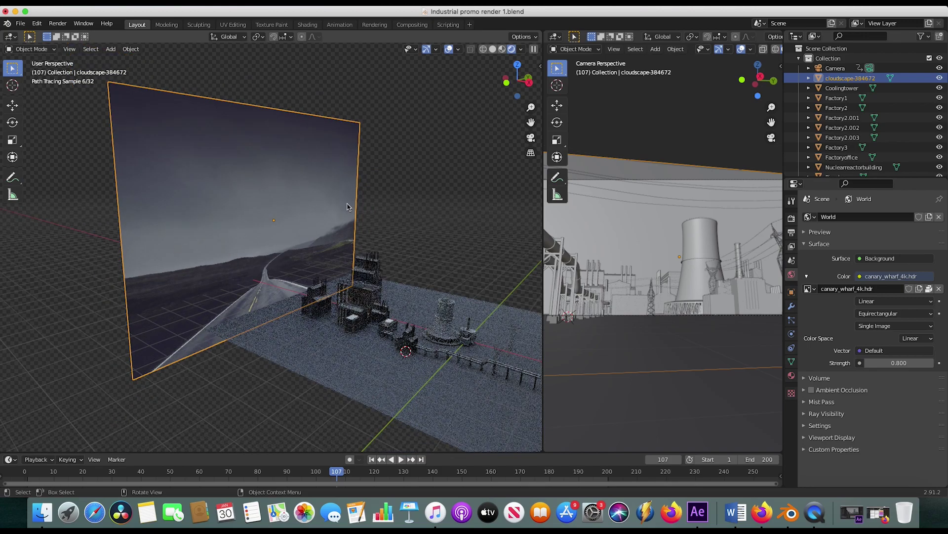
# Step: Return the main viewport to Solid shading and examine the backdrop's image and Emission nodes in the Shading workspace
pyautogui.press('z')
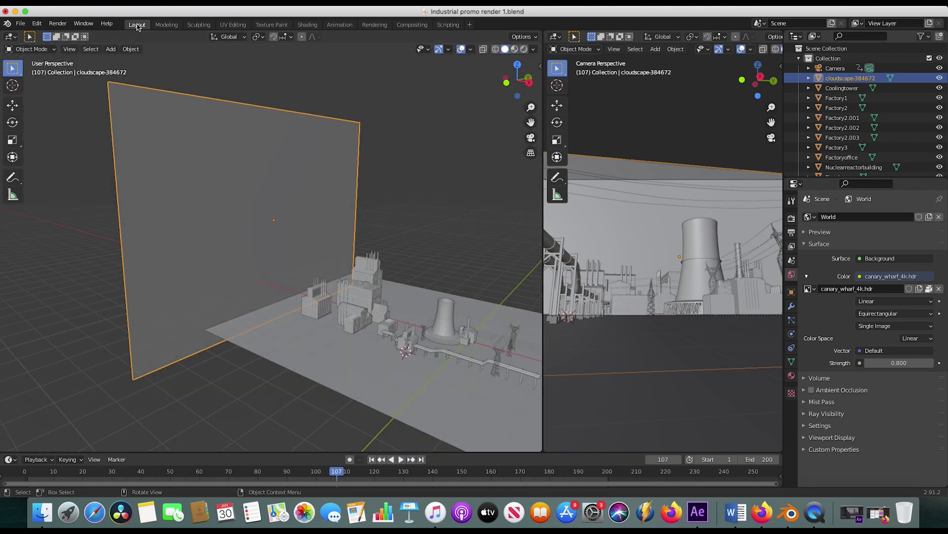
pyautogui.click(307, 25)
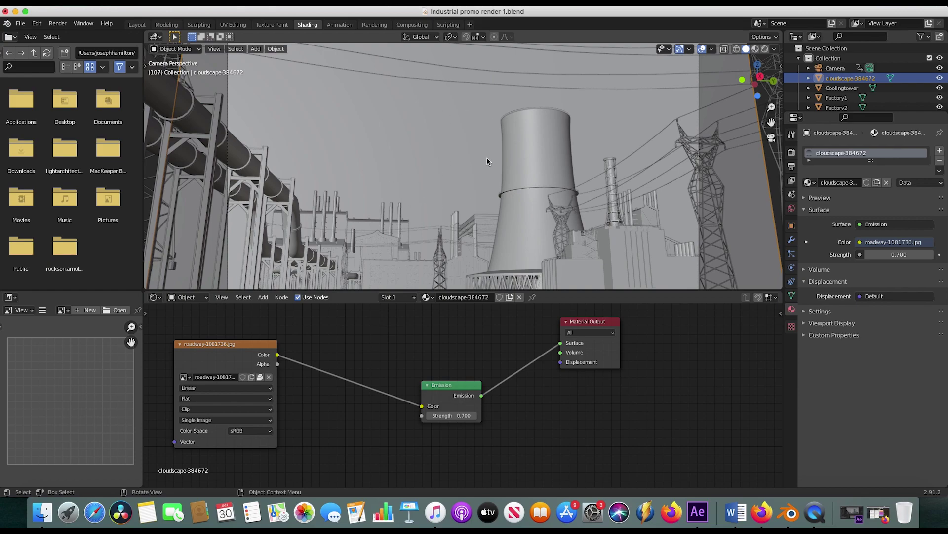
# Step: Return to the Layout workspace and display the City Builder 3D Industrial Assets list, widened so the asset names are readable
pyautogui.click(137, 25)
pyautogui.moveTo(277, 222)
pyautogui.mouseDown(button='middle')
pyautogui.moveTo(257, 261)
pyautogui.moveTo(197, 263)
pyautogui.moveTo(256, 262)
pyautogui.moveTo(286, 240)
pyautogui.mouseUp(button='middle')
pyautogui.scroll(3, 257, 261)
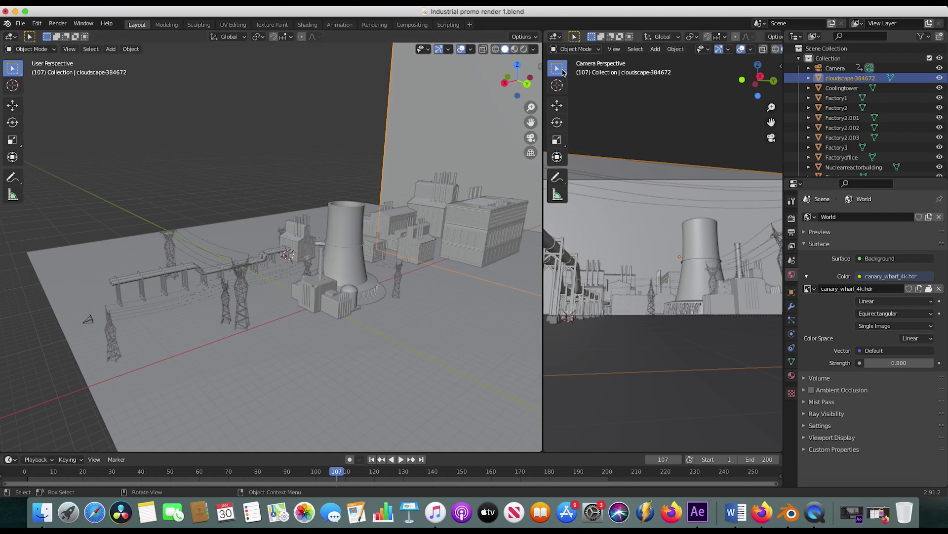
pyautogui.click(539, 66)
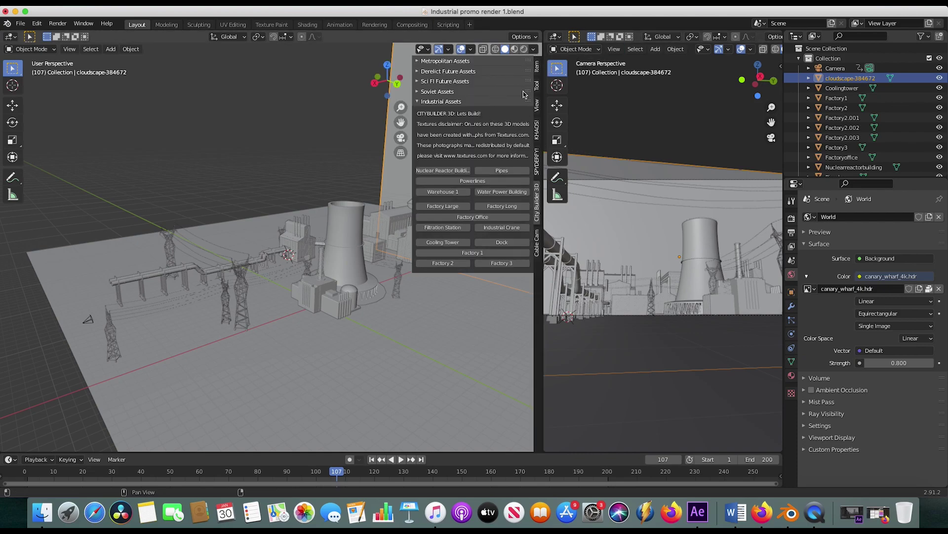
pyautogui.keyDown('ctrl'); pyautogui.scroll(3, 487, 176); pyautogui.keyUp('ctrl')
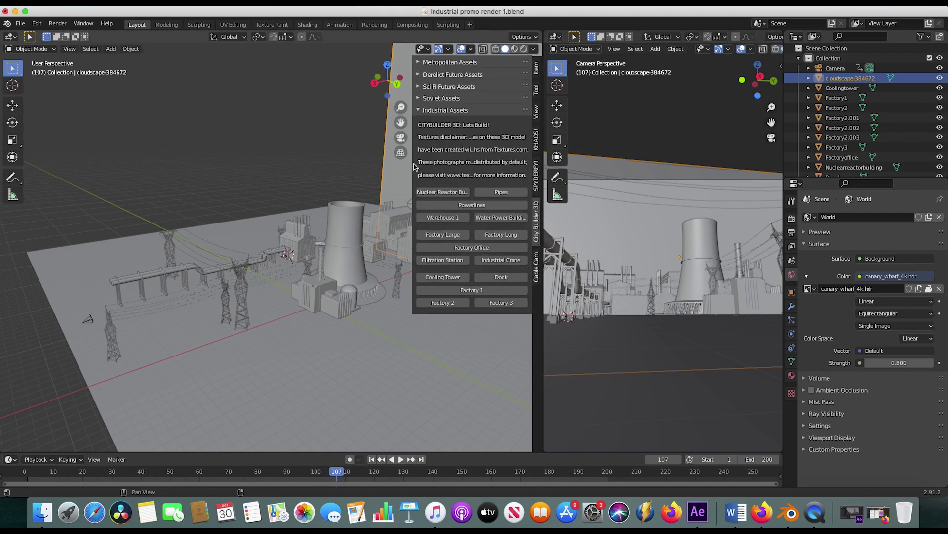
pyautogui.moveTo(412, 163); pyautogui.dragTo(366, 164)
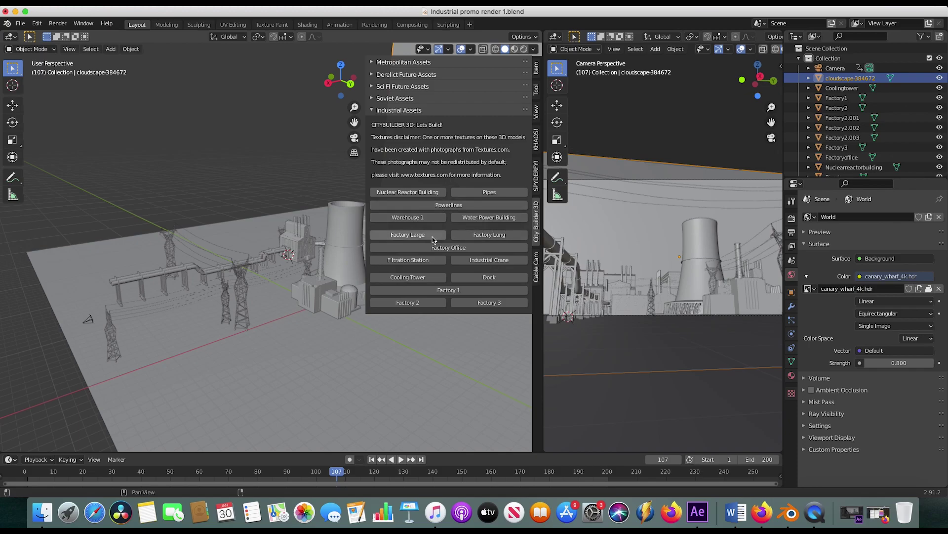
# Step: Examine the arrangement of factories, pipes, power lines and cooling tower from several angles
pyautogui.moveTo(316, 267); pyautogui.dragTo(302, 239, button='middle')
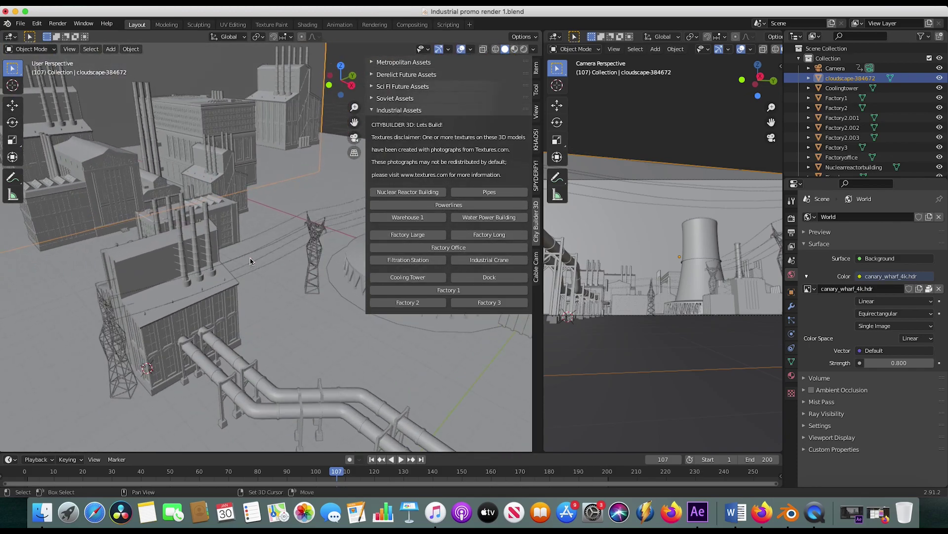
pyautogui.moveTo(331, 314); pyautogui.dragTo(247, 395, button='middle')
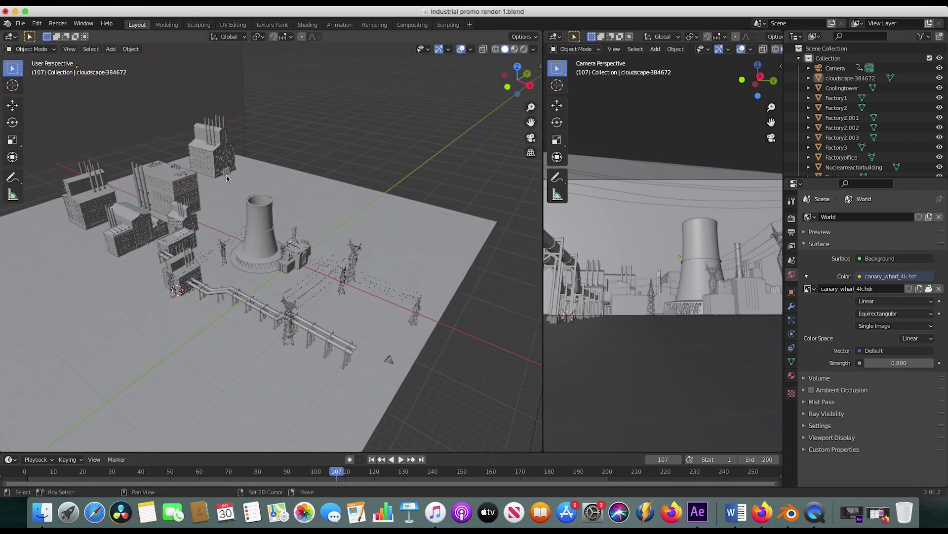
pyautogui.scroll(4, 226, 176)
pyautogui.scroll(-5, 220, 231)
pyautogui.scroll(4, 220, 230)
pyautogui.hscroll(10, 220, 230)
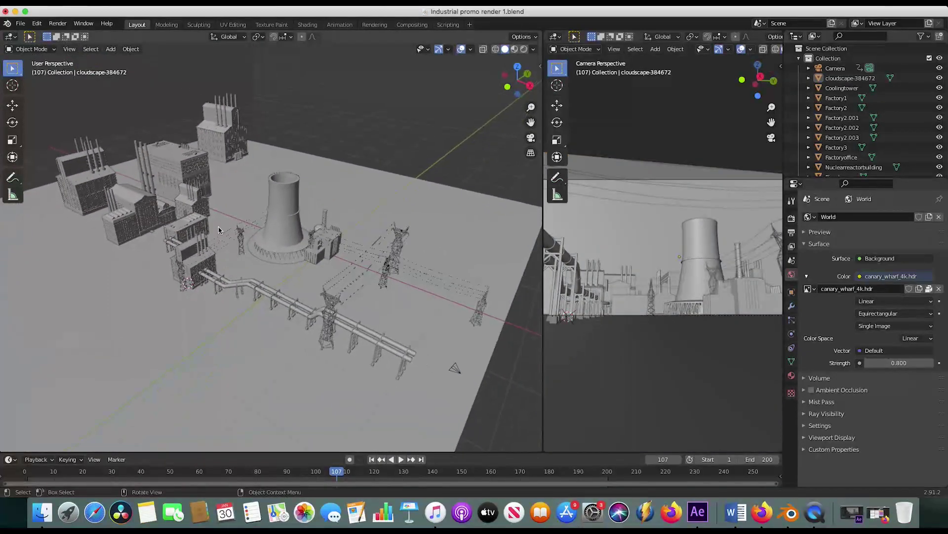
pyautogui.hscroll(10, 220, 230)
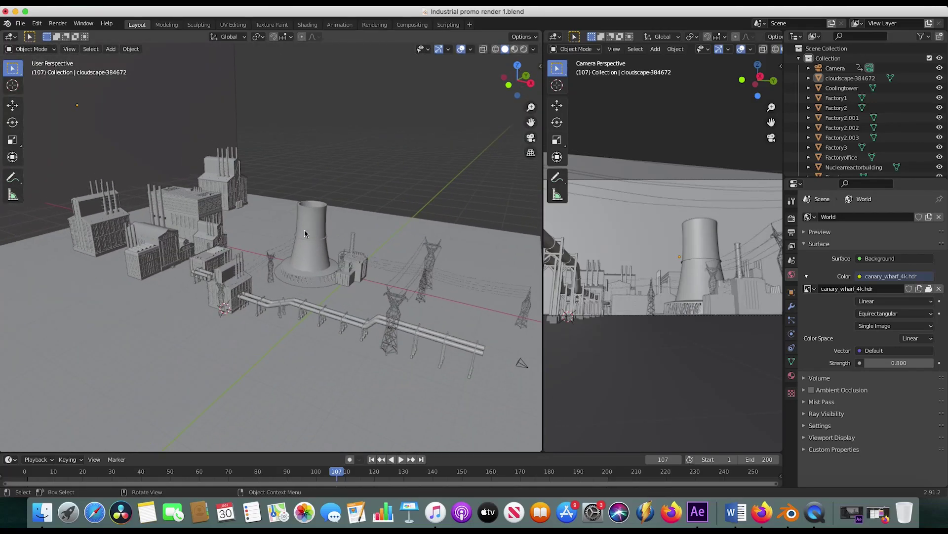
pyautogui.hscroll(5, 270, 237)
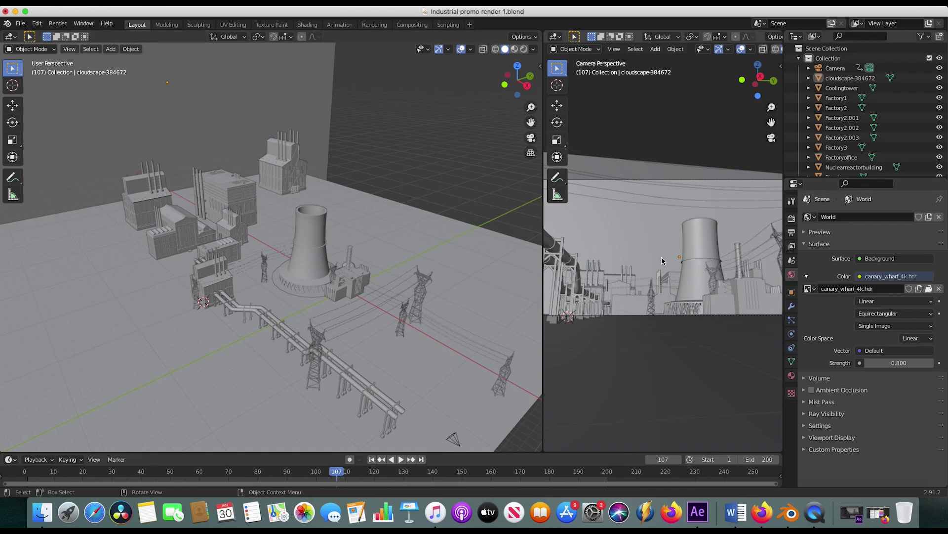
# Step: Select the camera by its frame and widen the camera viewport
pyautogui.click(663, 180)
pyautogui.hscroll(5, 278, 292)
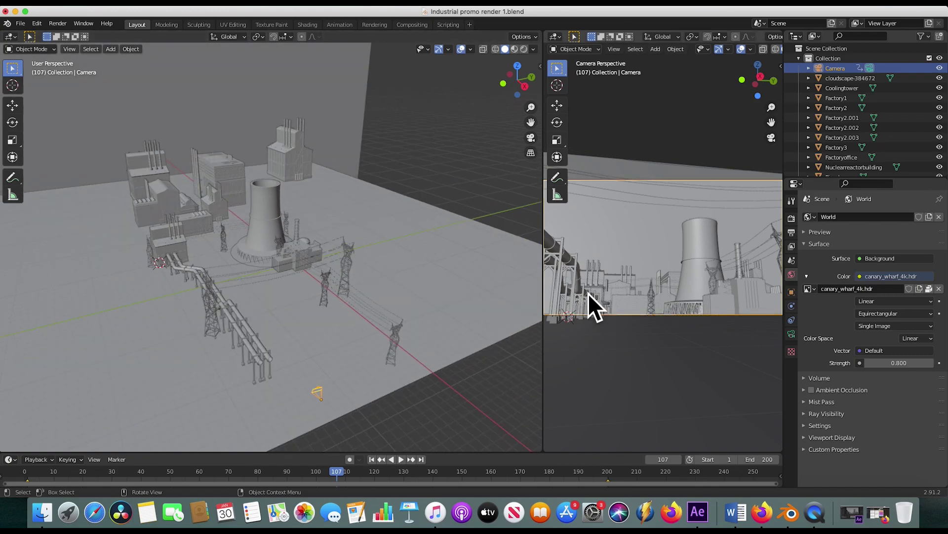
pyautogui.moveTo(546, 256); pyautogui.dragTo(355, 256)
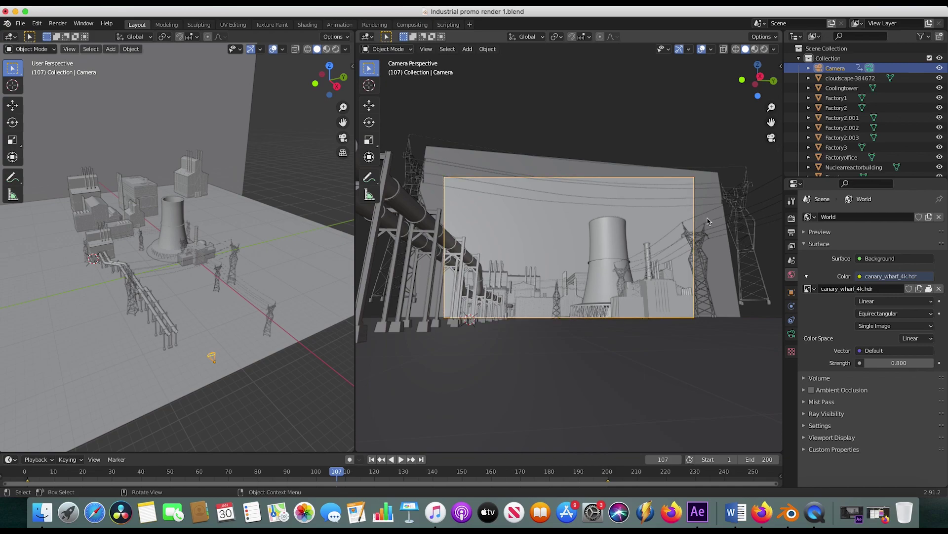
# Step: Select in turn the power lines beside the cooling tower, the cloudscape backdrop and the overhead power lines in the camera view
pyautogui.click(678, 233)
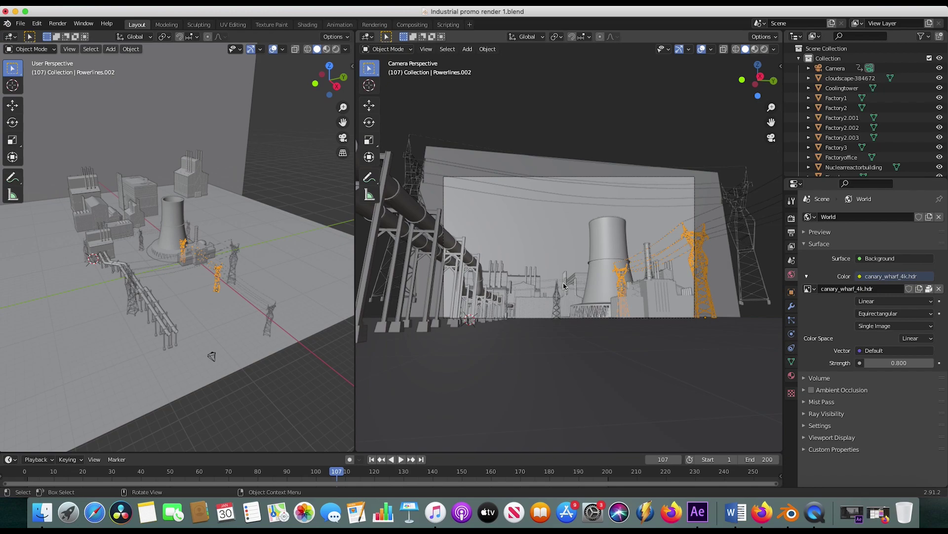
pyautogui.click(598, 186)
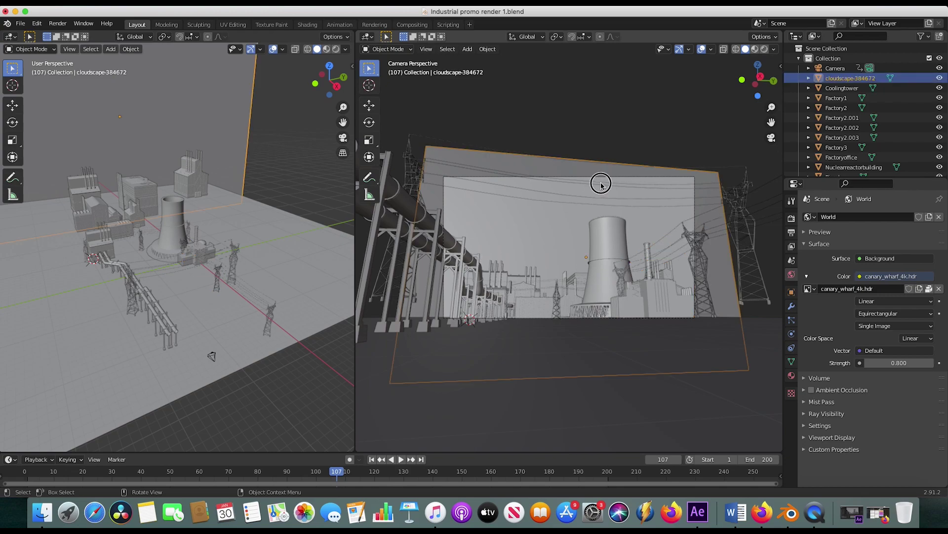
pyautogui.click(613, 184)
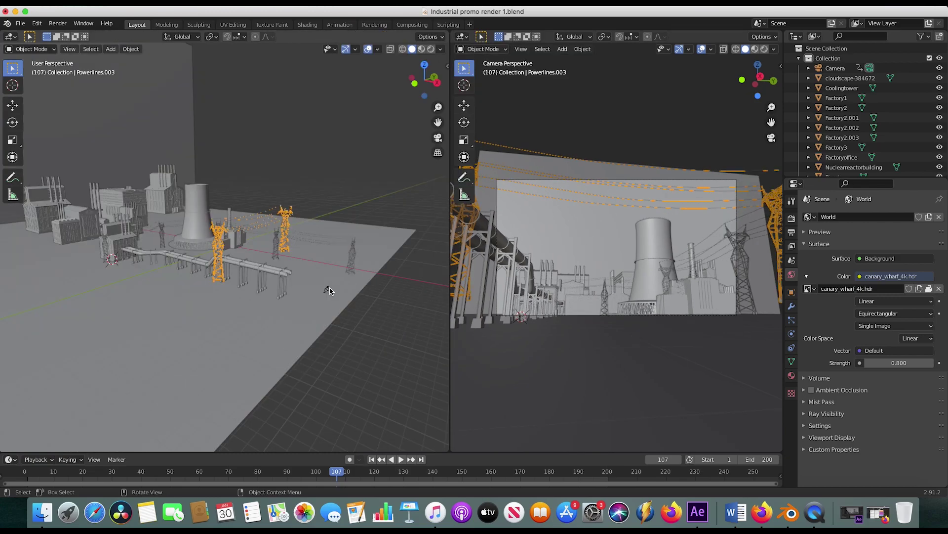
# Step: Select the camera, play its animation and scrub the timeline from the start to frame 86
pyautogui.click(328, 290)
pyautogui.keyDown('shift'); pyautogui.hscroll(5, 329, 291); pyautogui.keyUp('shift')
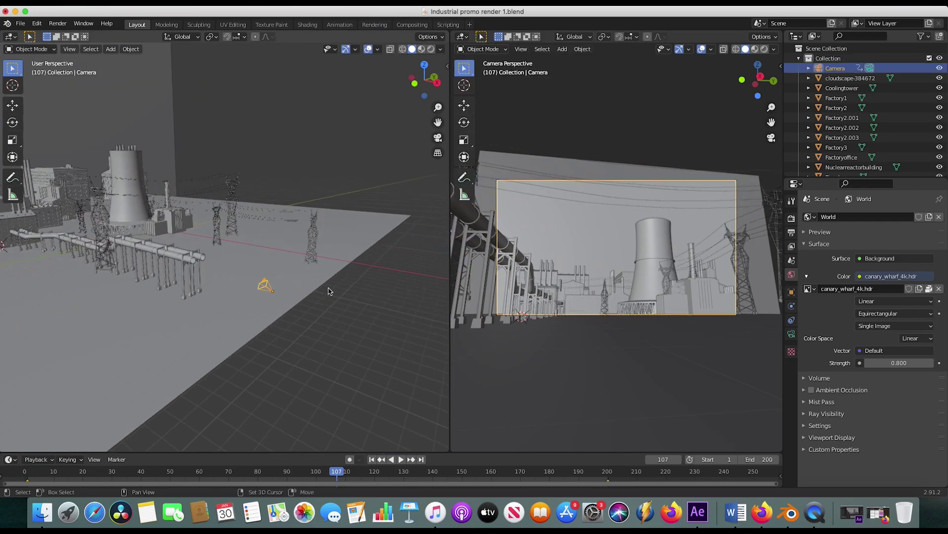
pyautogui.press('space')
pyautogui.moveTo(27, 476); pyautogui.dragTo(275, 472)
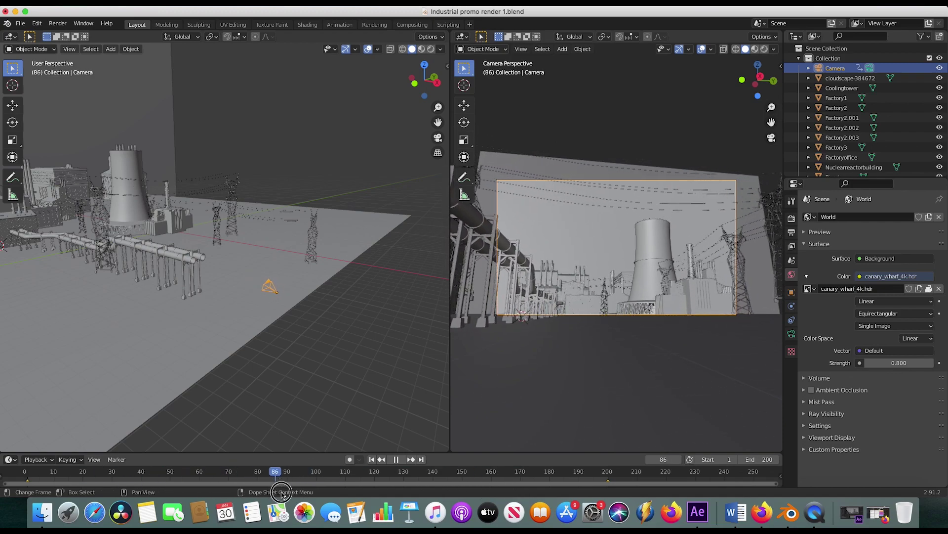
# Step: Stop the camera animation at frame 108, view the scene from another angle and select the cloudscape backdrop
pyautogui.press('space')
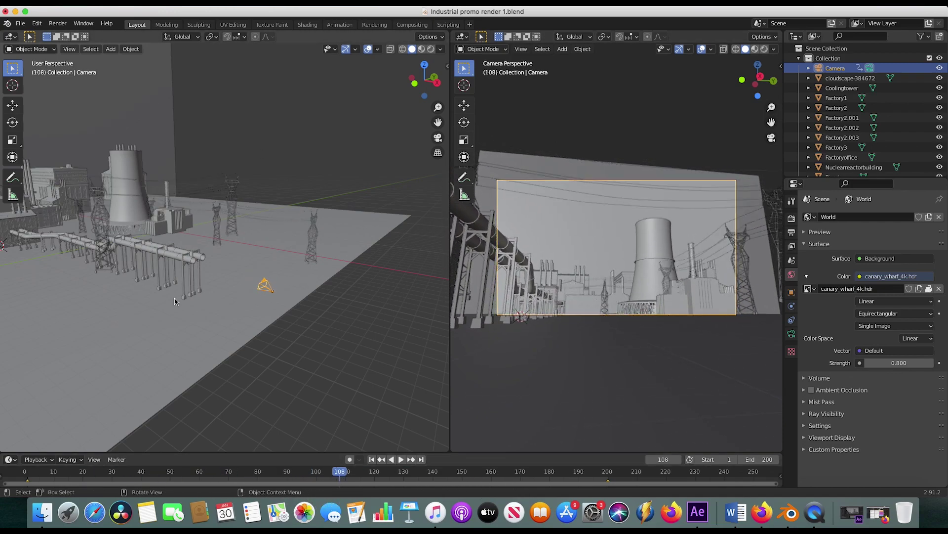
pyautogui.moveTo(165, 313); pyautogui.dragTo(388, 327, button='middle')
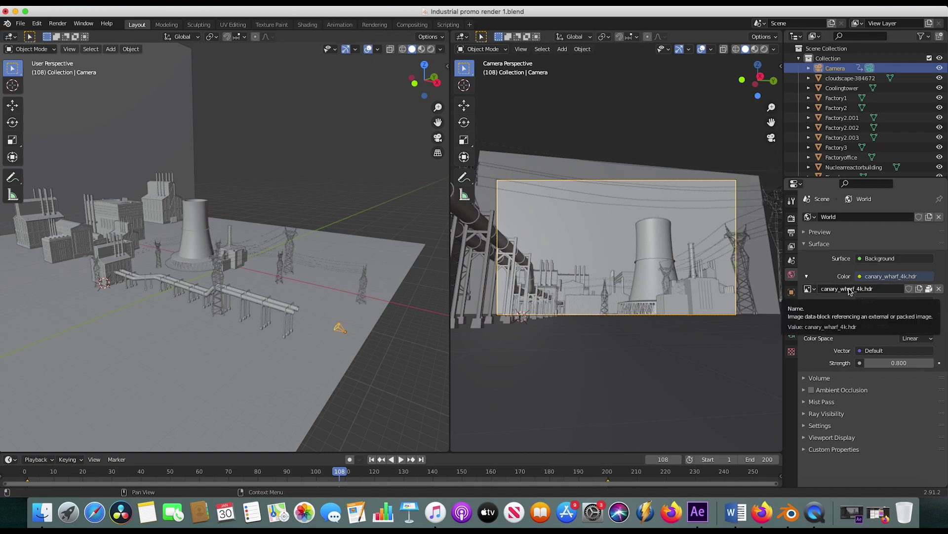
pyautogui.click(543, 194)
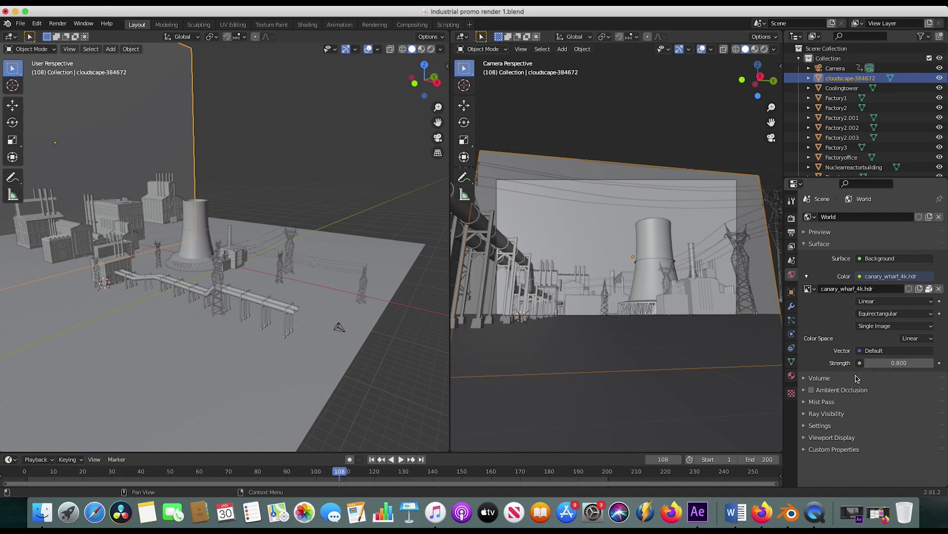
# Step: Show the view layer's render passes and examine how the compositing nodes route the Mist pass to the file output
pyautogui.click(792, 260)
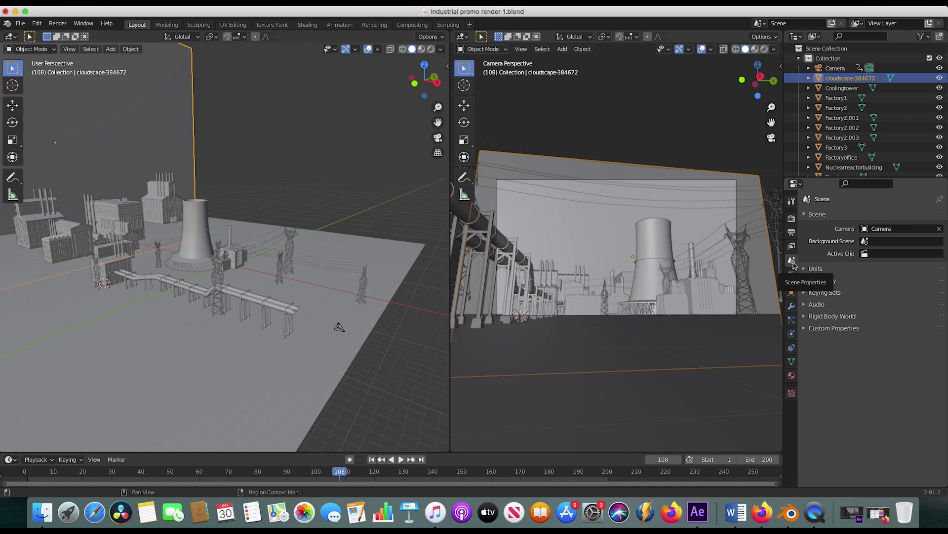
pyautogui.click(792, 246)
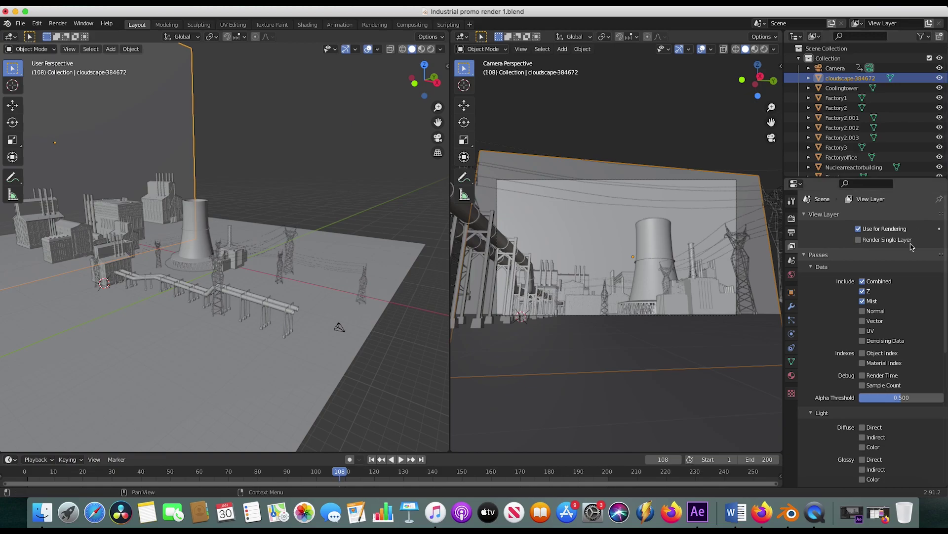
pyautogui.click(407, 26)
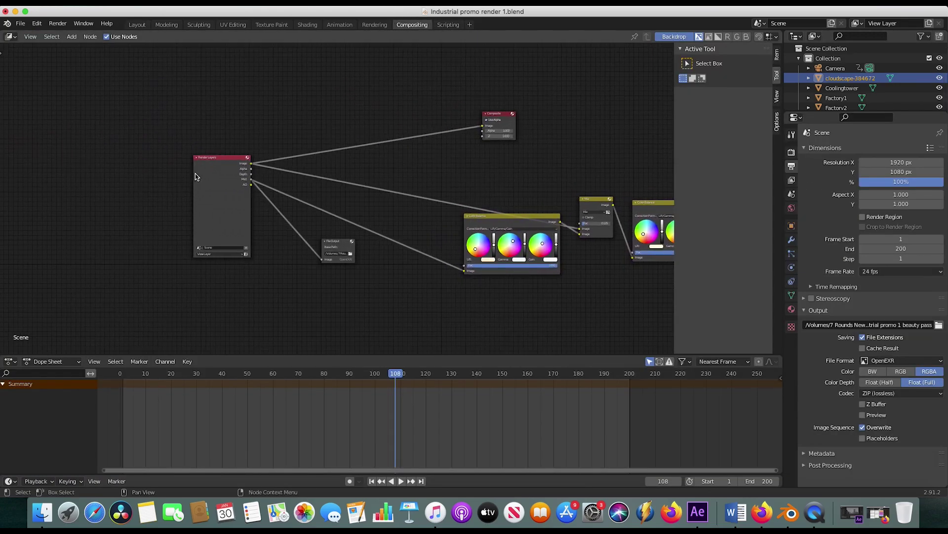
pyautogui.scroll(4, 194, 173)
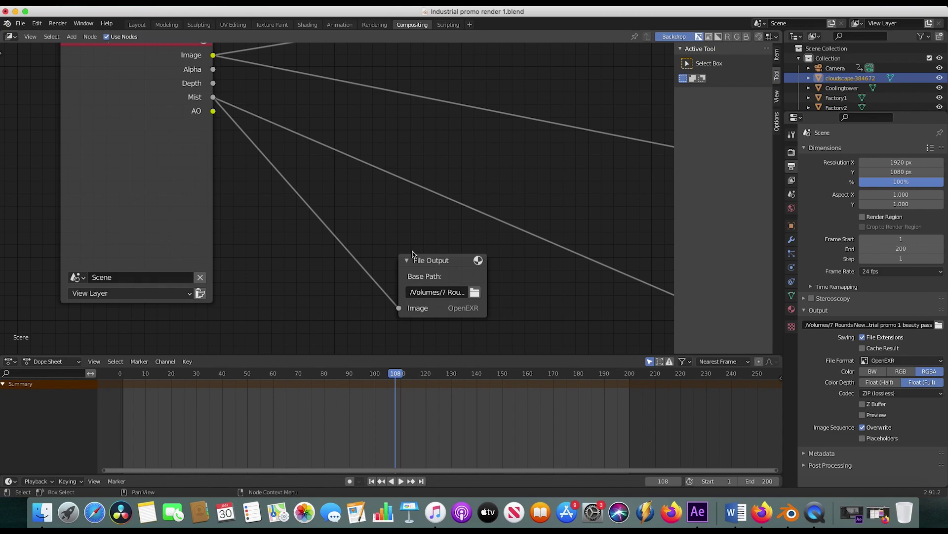
pyautogui.press('Home')
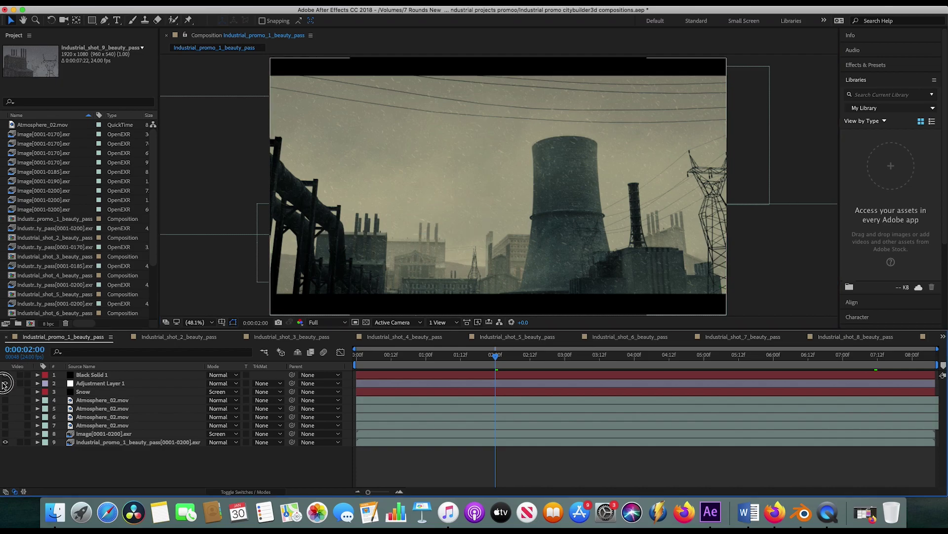
# Step: Switch to After Effects, hide every layer above the Industrial_promo_1 beauty pass and preview the beauty pass alone
pyautogui.moveTo(5, 374); pyautogui.dragTo(5, 433)
pyautogui.click(114, 442)
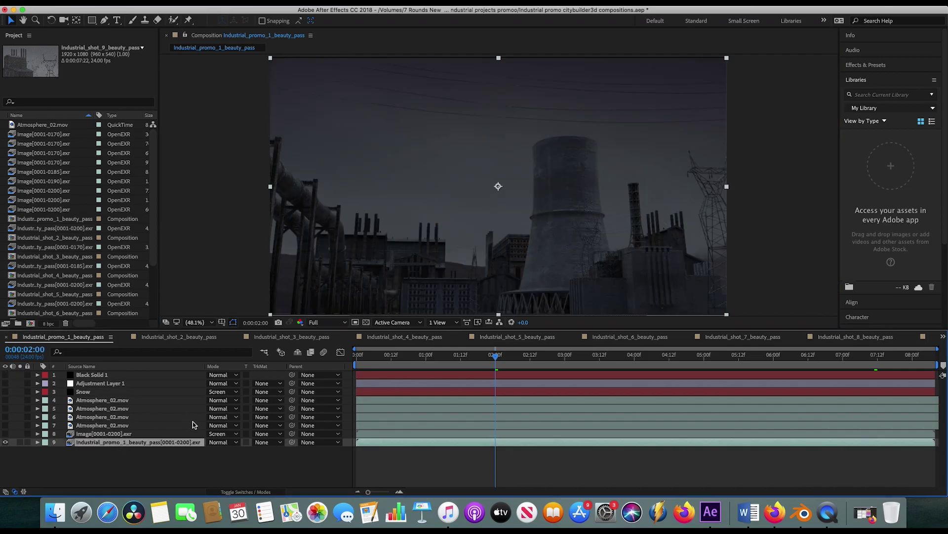
pyautogui.press('space')
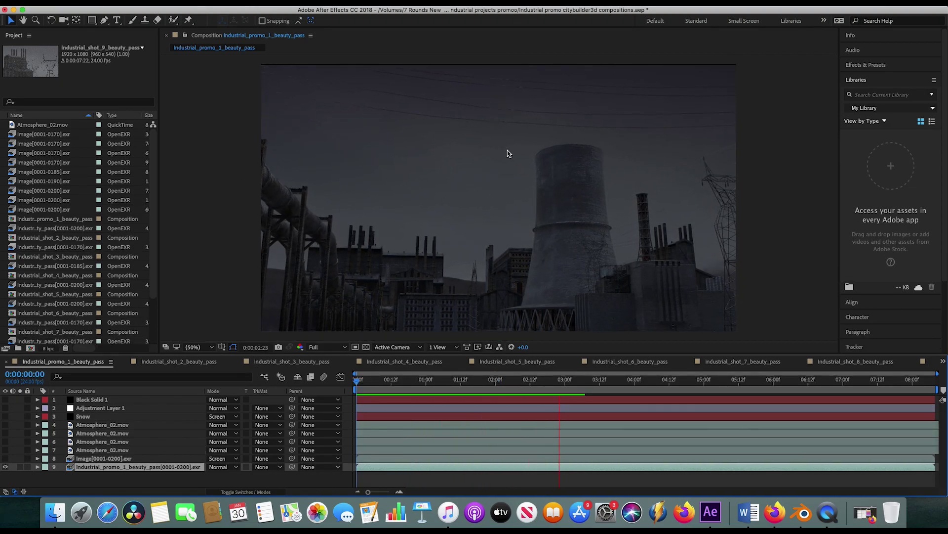
# Step: Stop the preview, make the Image[0001-0200].exr mist layer visible and view it briefly in solo
pyautogui.click(94, 459)
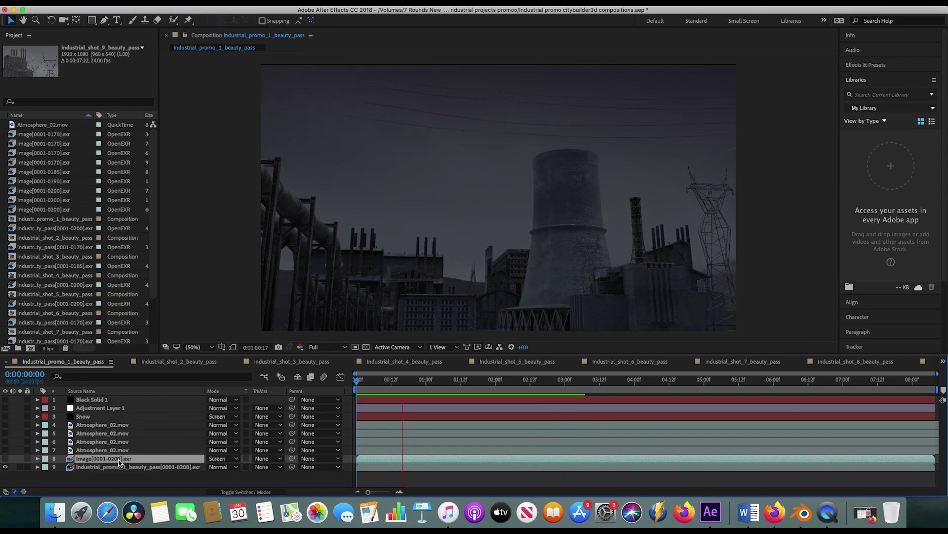
pyautogui.press('space')
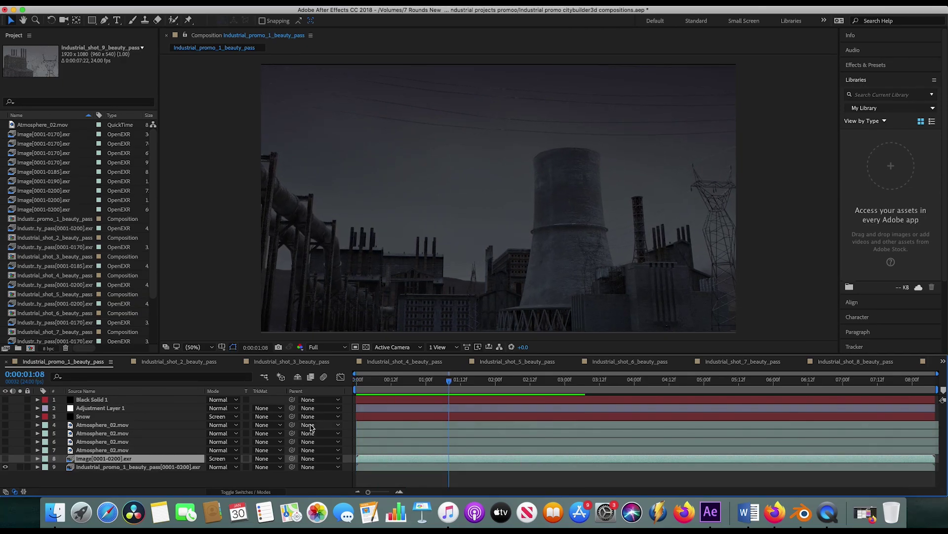
pyautogui.click(5, 458)
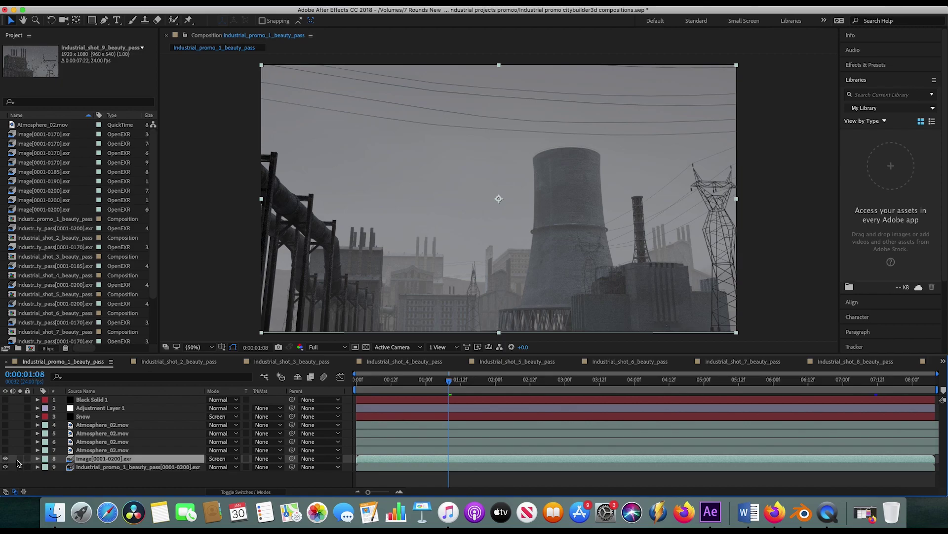
pyautogui.click(20, 458)
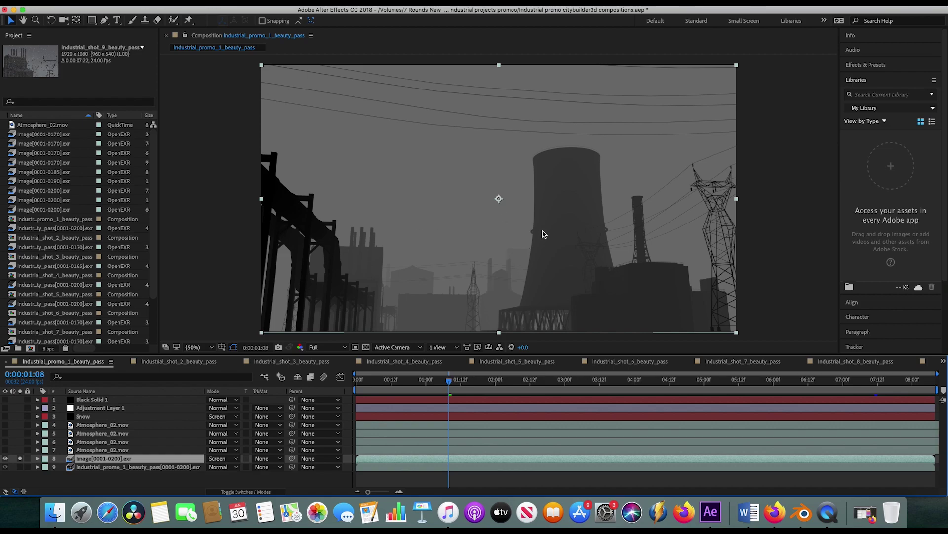
pyautogui.click(20, 459)
# Step: Examine the mist layer's transform properties, opacity and blending mode options without changing them
pyautogui.click(37, 458)
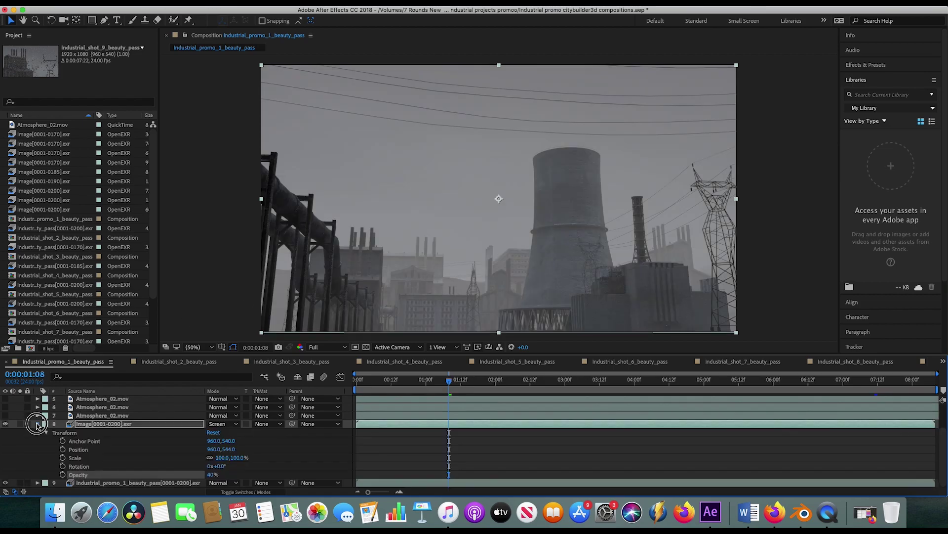
pyautogui.click(46, 467)
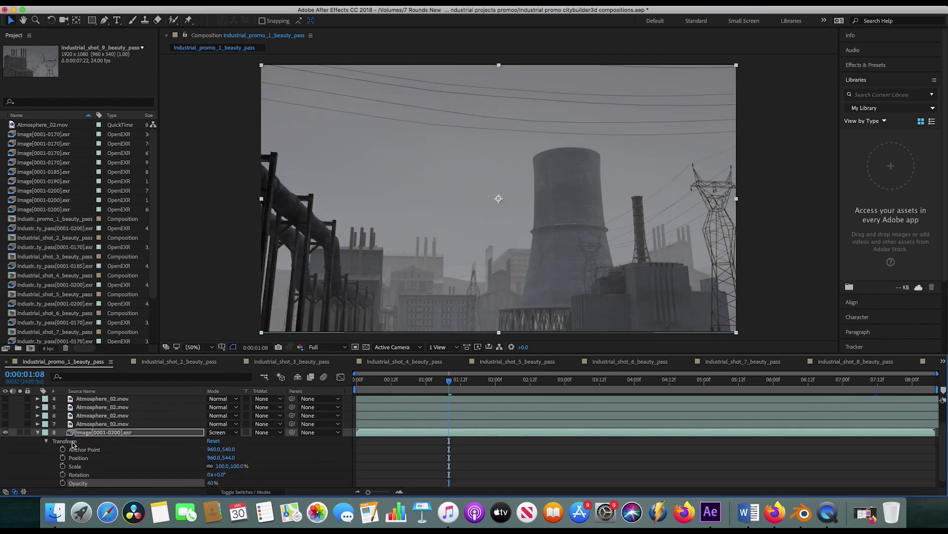
pyautogui.scroll(-1, 72, 444)
pyautogui.moveTo(220, 476); pyautogui.dragTo(249, 476)
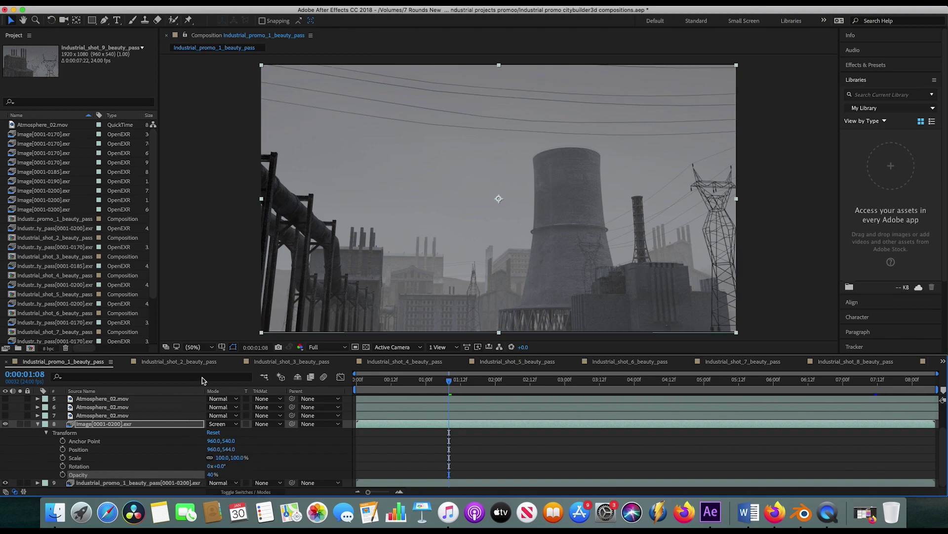
pyautogui.click(220, 425)
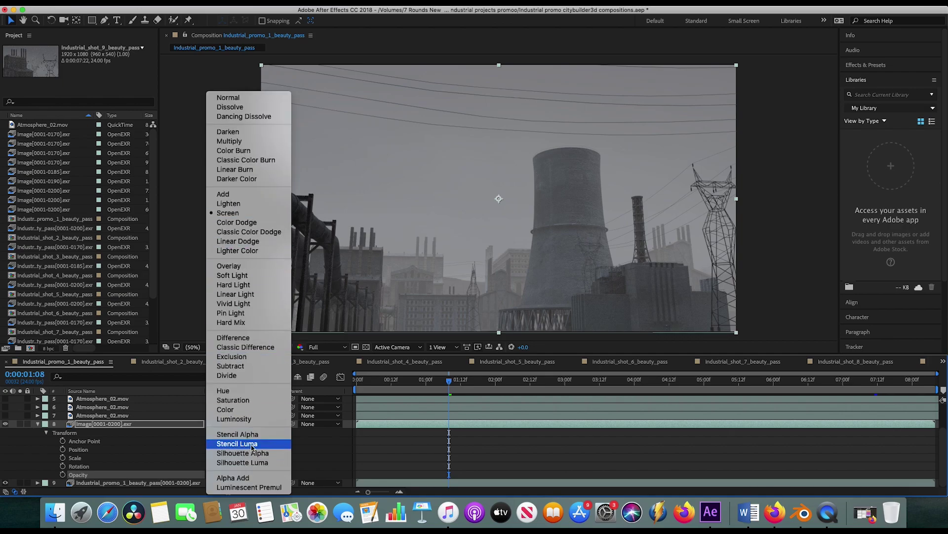
pyautogui.click(133, 420)
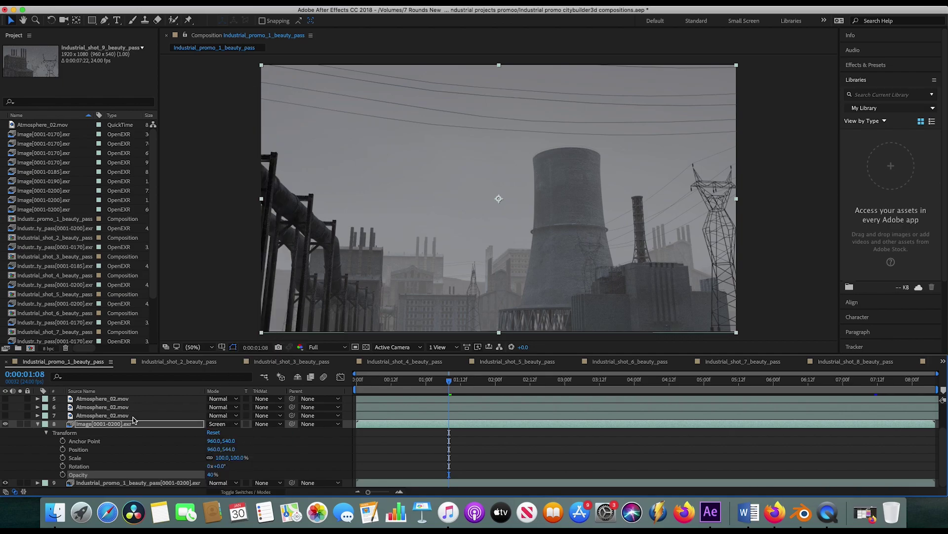
pyautogui.click(38, 424)
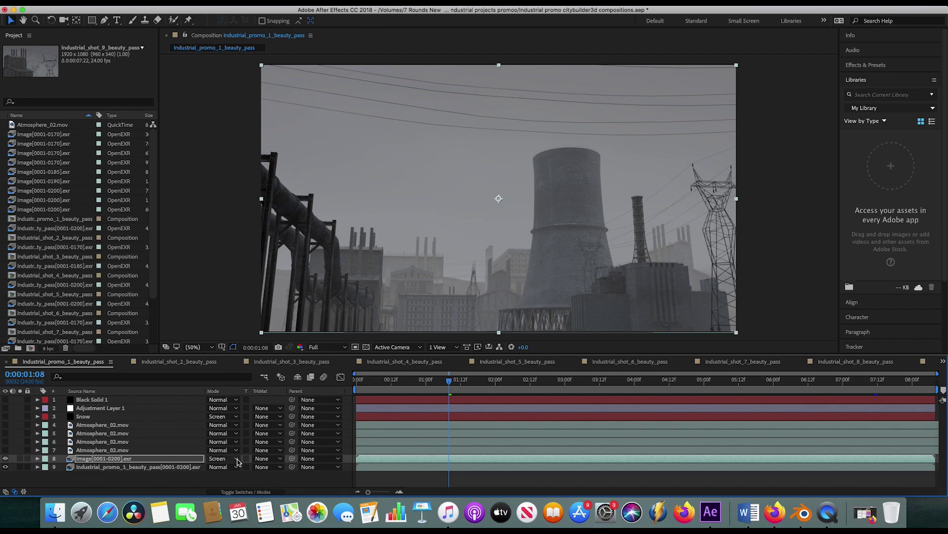
# Step: Make the four Atmosphere_02.mov layers visible above the mist layer
pyautogui.click(92, 450)
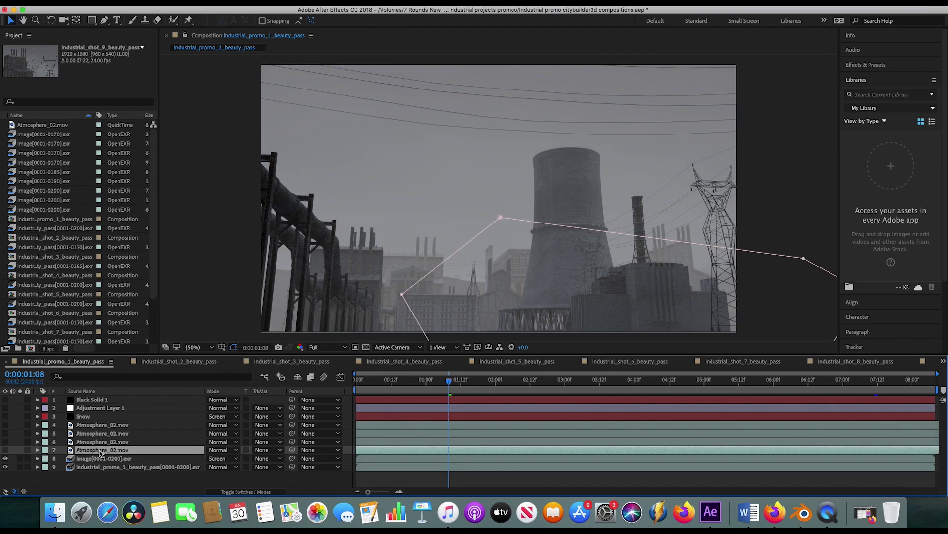
pyautogui.click(5, 450)
pyautogui.click(5, 442)
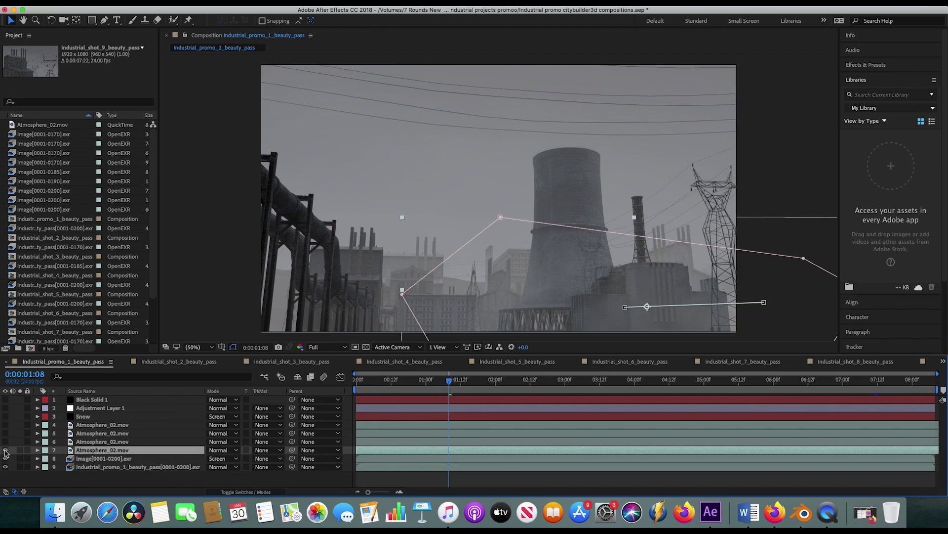
pyautogui.click(5, 433)
pyautogui.click(5, 424)
# Step: Solo the four Atmosphere_02.mov layers to isolate the drifting fog
pyautogui.click(20, 449)
pyautogui.click(20, 433)
pyautogui.click(20, 441)
pyautogui.click(20, 424)
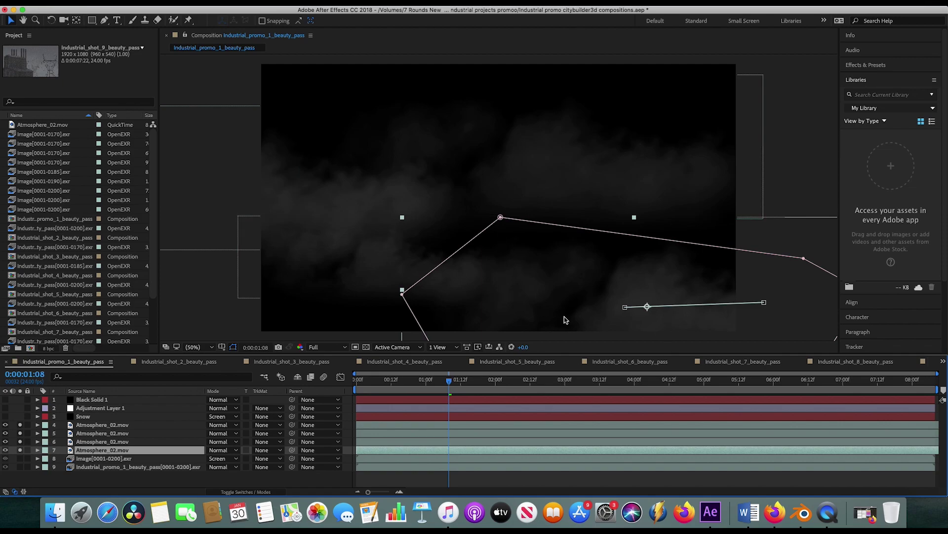
# Step: Preview the isolated fog from the start of the composition, stop at 0:00:03:01 and turn the atmosphere layers' solo off
pyautogui.click(92, 434)
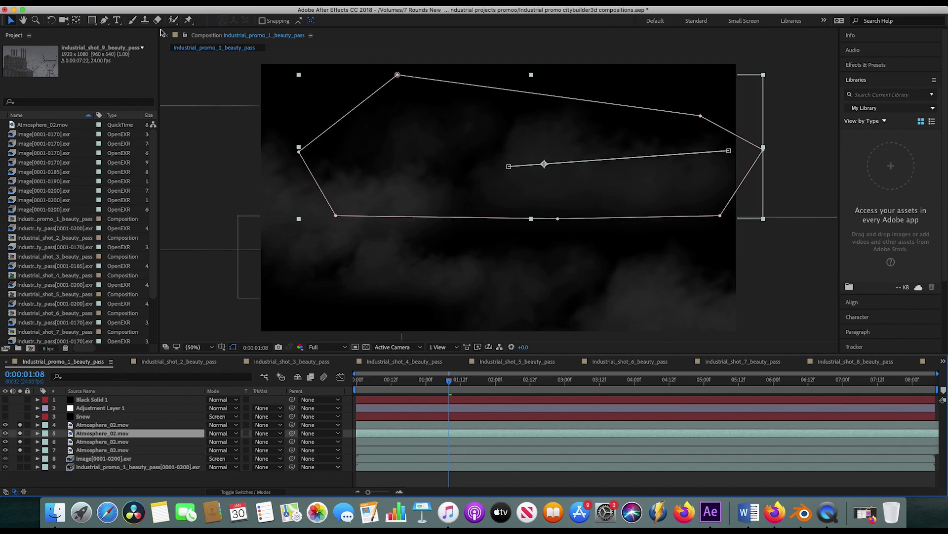
pyautogui.click(22, 35)
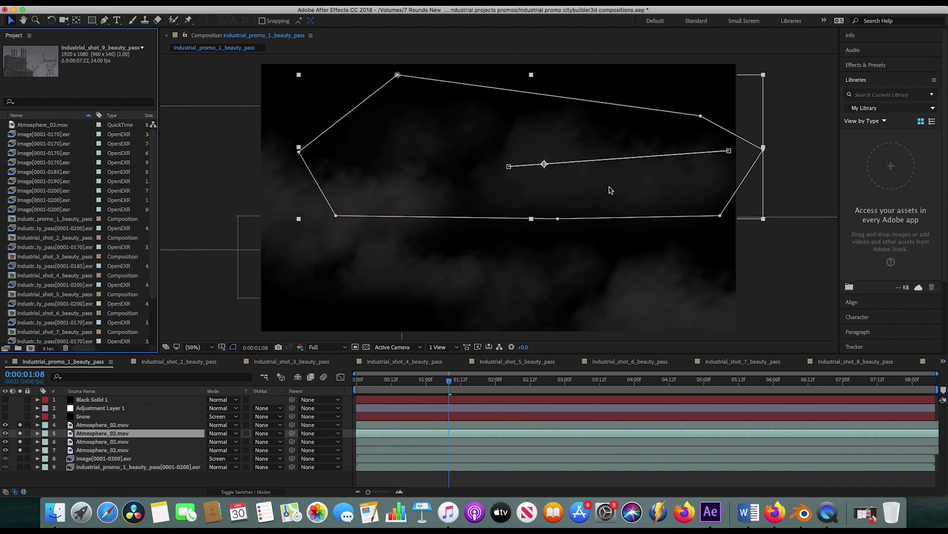
pyautogui.press('space')
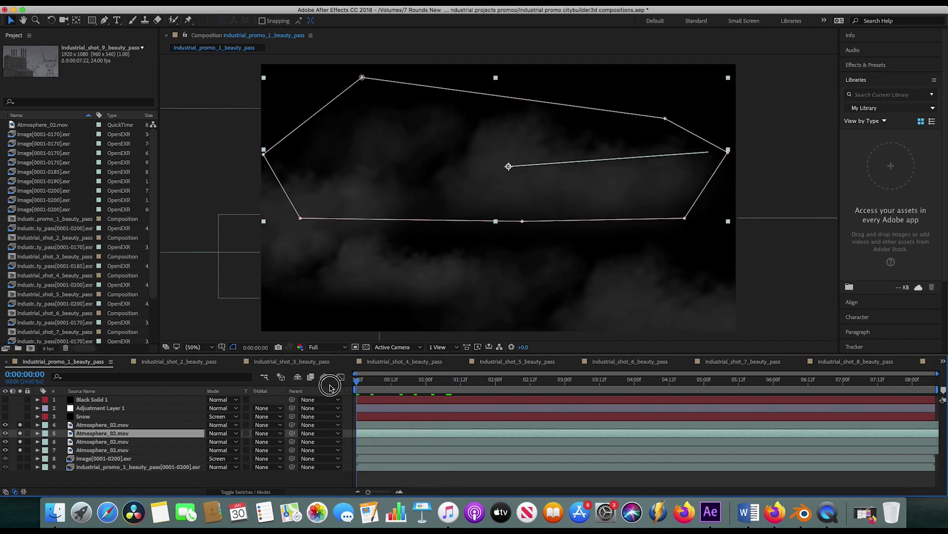
pyautogui.press('space')
pyautogui.press('space')
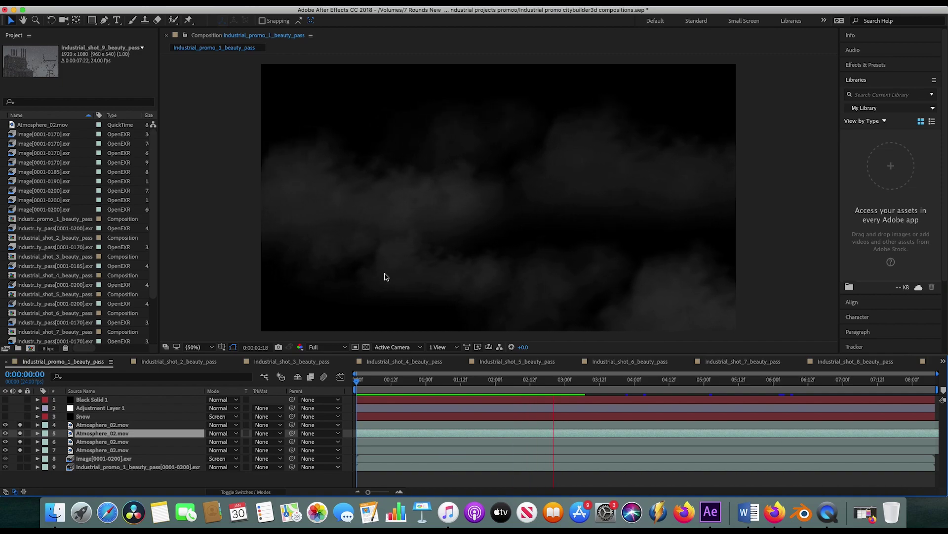
pyautogui.press('space')
pyautogui.moveTo(20, 424); pyautogui.dragTo(20, 450)
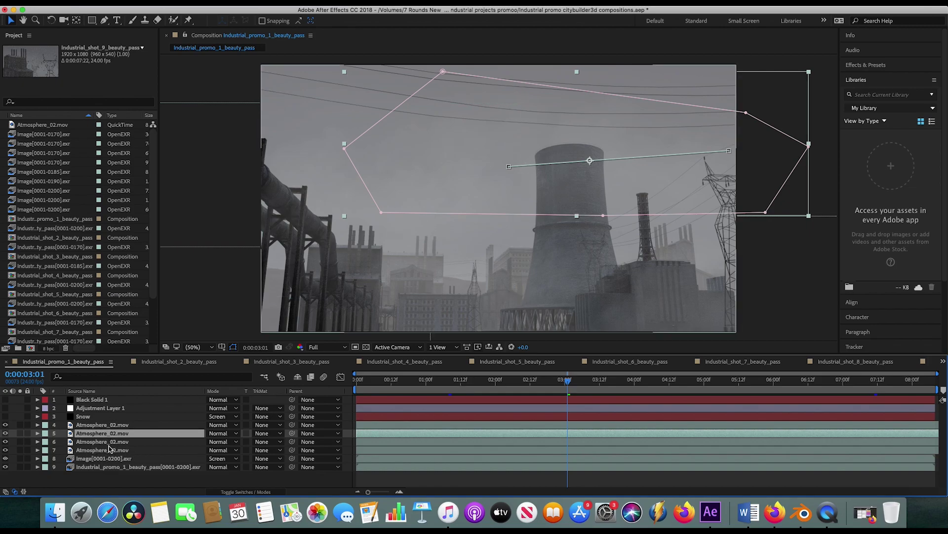
# Step: Select the Snow layer and make it visible over the atmosphere layers
pyautogui.click(89, 458)
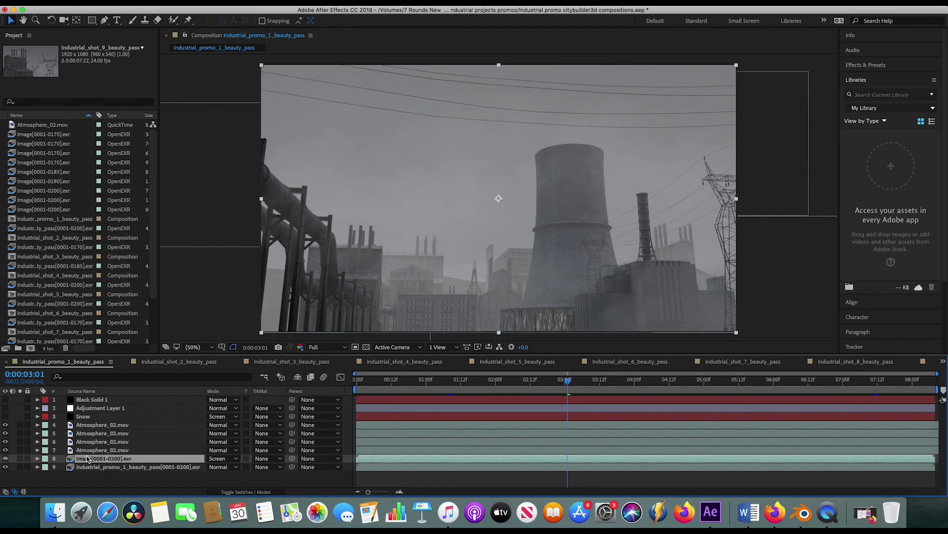
pyautogui.click(82, 417)
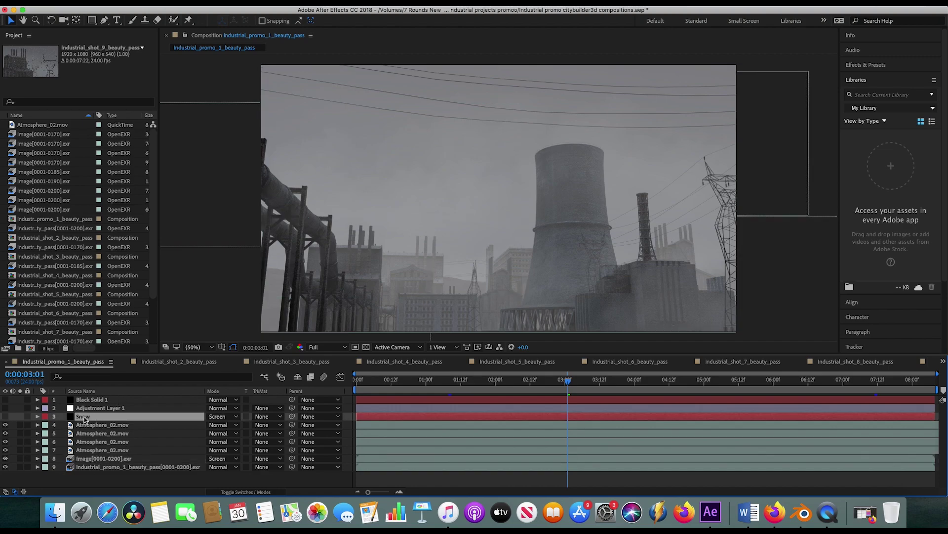
pyautogui.click(5, 416)
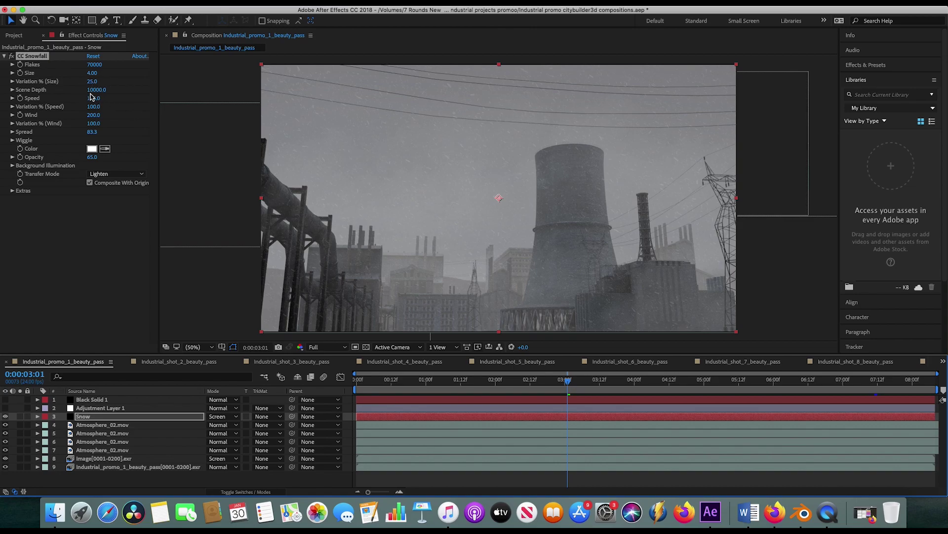
# Step: Examine the Snow layer's CC Snowfall speed and wind settings and the Fast Box Blur on an Atmosphere_02.mov layer
pyautogui.moveTo(99, 93); pyautogui.dragTo(41, 97)
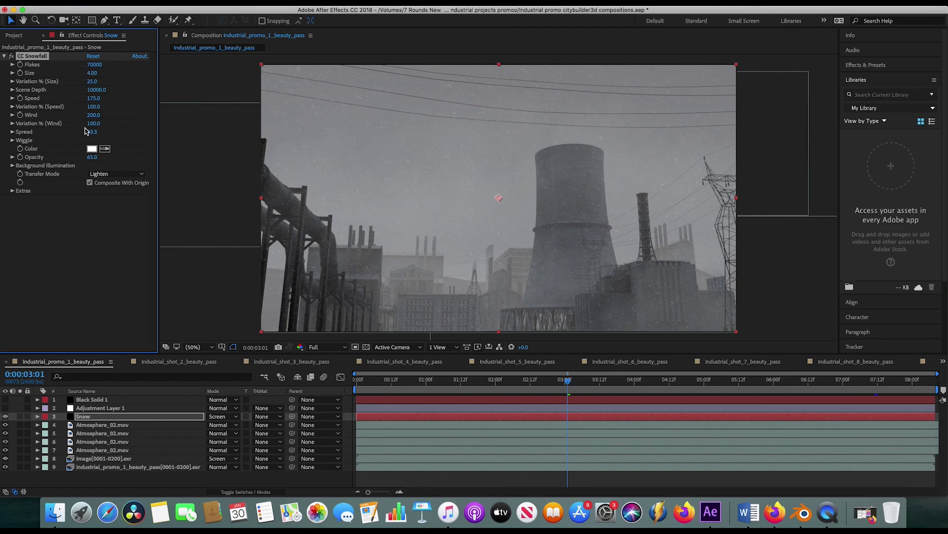
pyautogui.moveTo(95, 124)
pyautogui.mouseDown()
pyautogui.moveTo(10, 132)
pyautogui.moveTo(141, 119)
pyautogui.moveTo(34, 124)
pyautogui.moveTo(133, 127)
pyautogui.moveTo(38, 123)
pyautogui.moveTo(99, 112)
pyautogui.mouseUp()
pyautogui.click(101, 433)
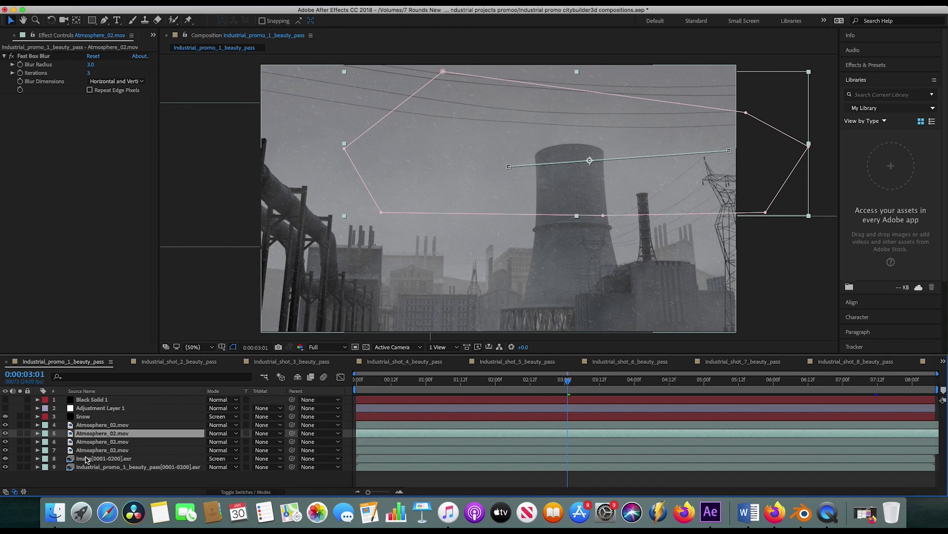
pyautogui.click(85, 416)
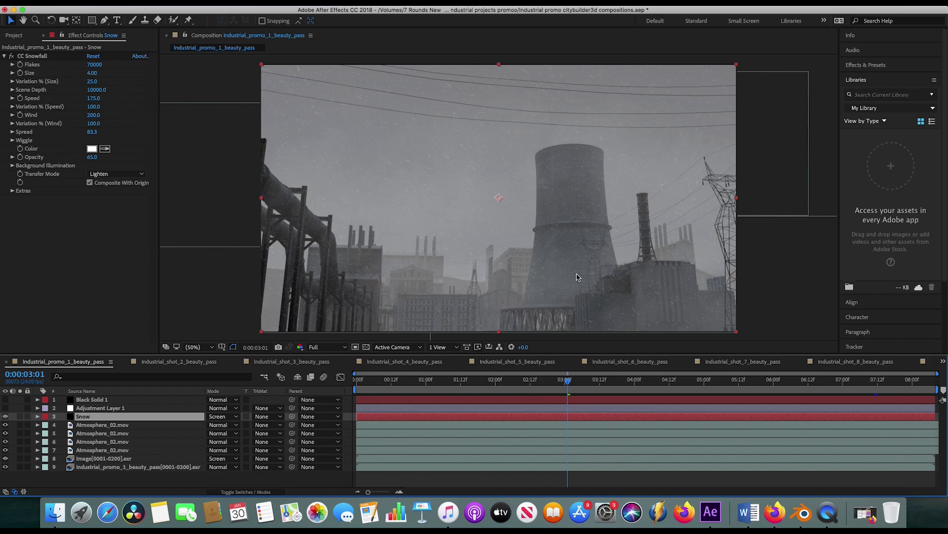
# Step: Make Adjustment Layer 1 visible and show the Creative settings of its Lumetri Color effect
pyautogui.click(103, 407)
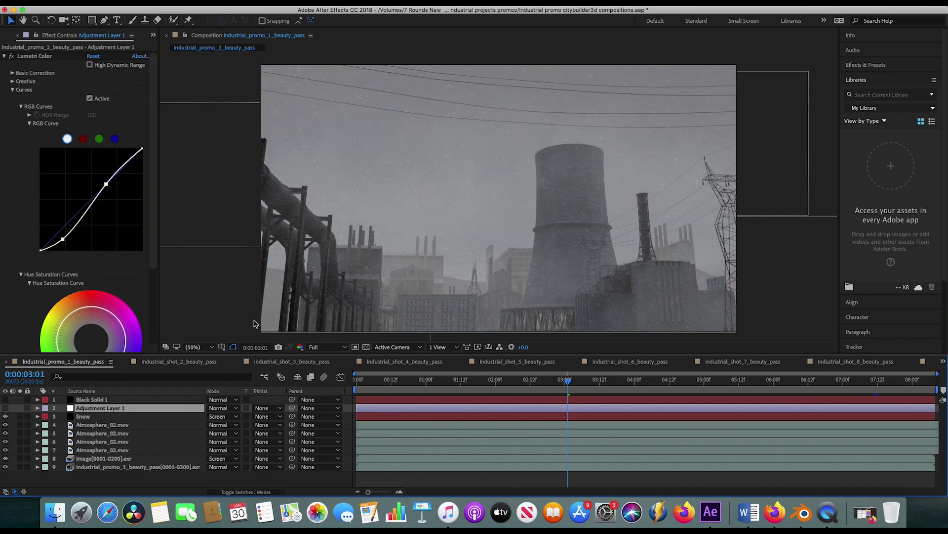
pyautogui.click(5, 408)
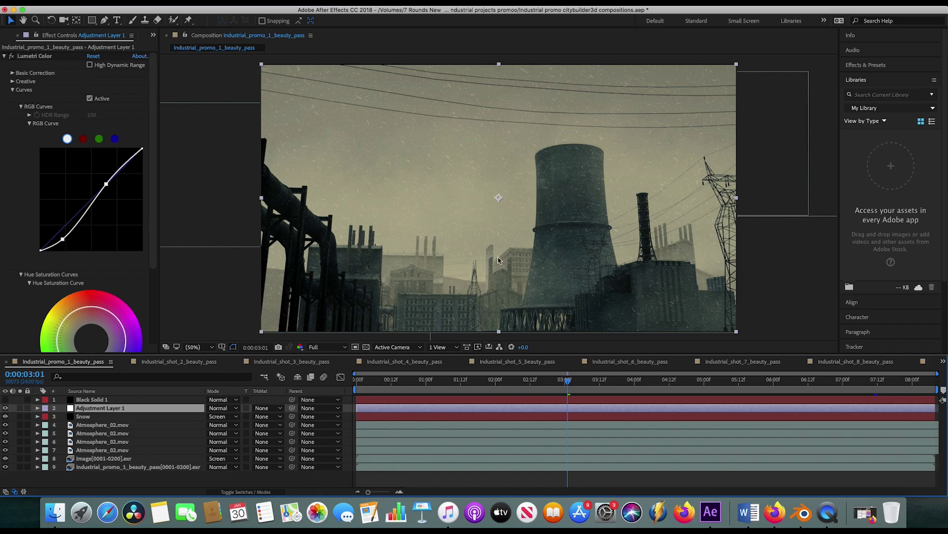
pyautogui.click(12, 89)
pyautogui.click(12, 81)
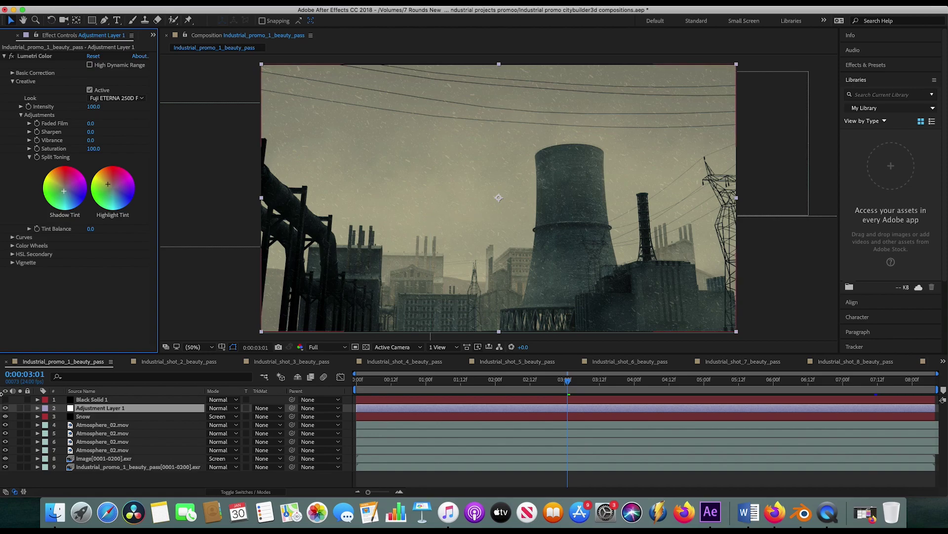
# Step: Make the Black Solid 1 letterbox layer visible and play the finished composition
pyautogui.click(124, 400)
pyautogui.click(6, 399)
pyautogui.click(828, 251)
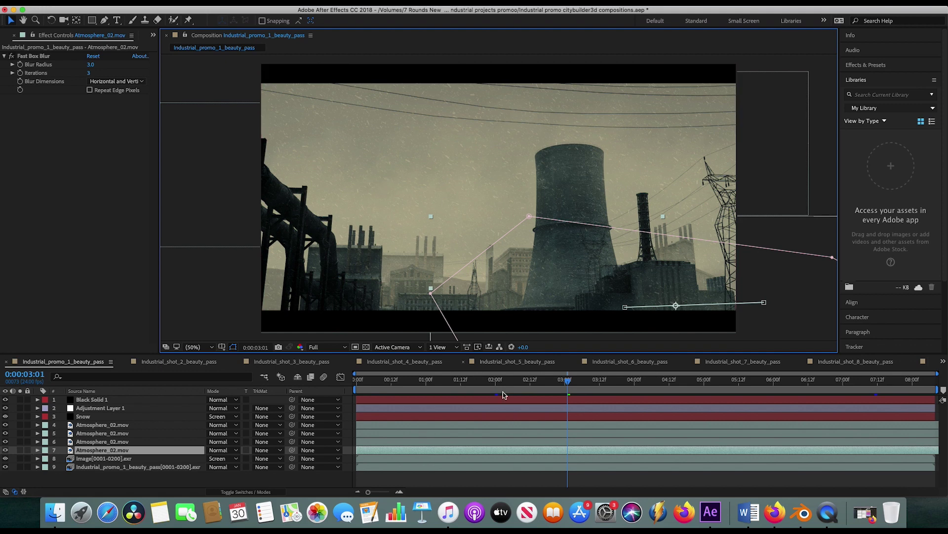
pyautogui.press('space')
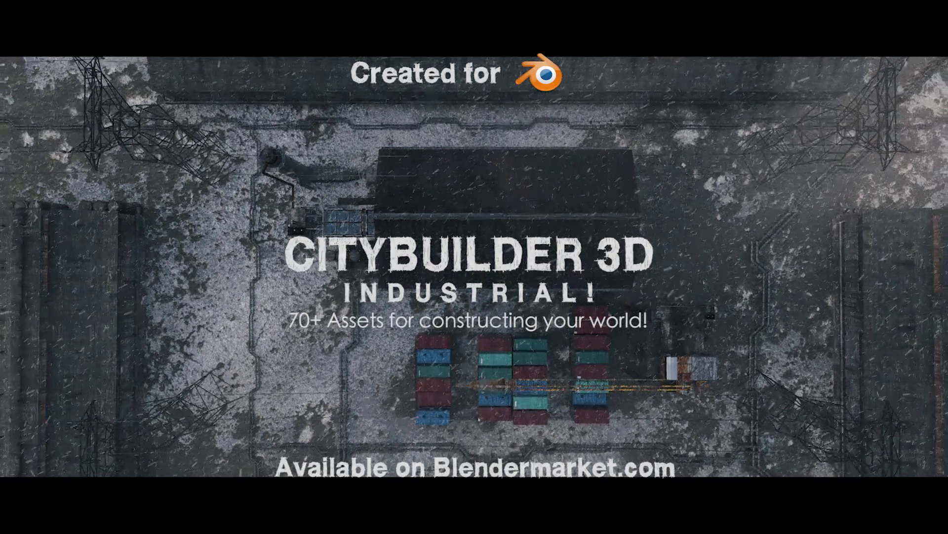